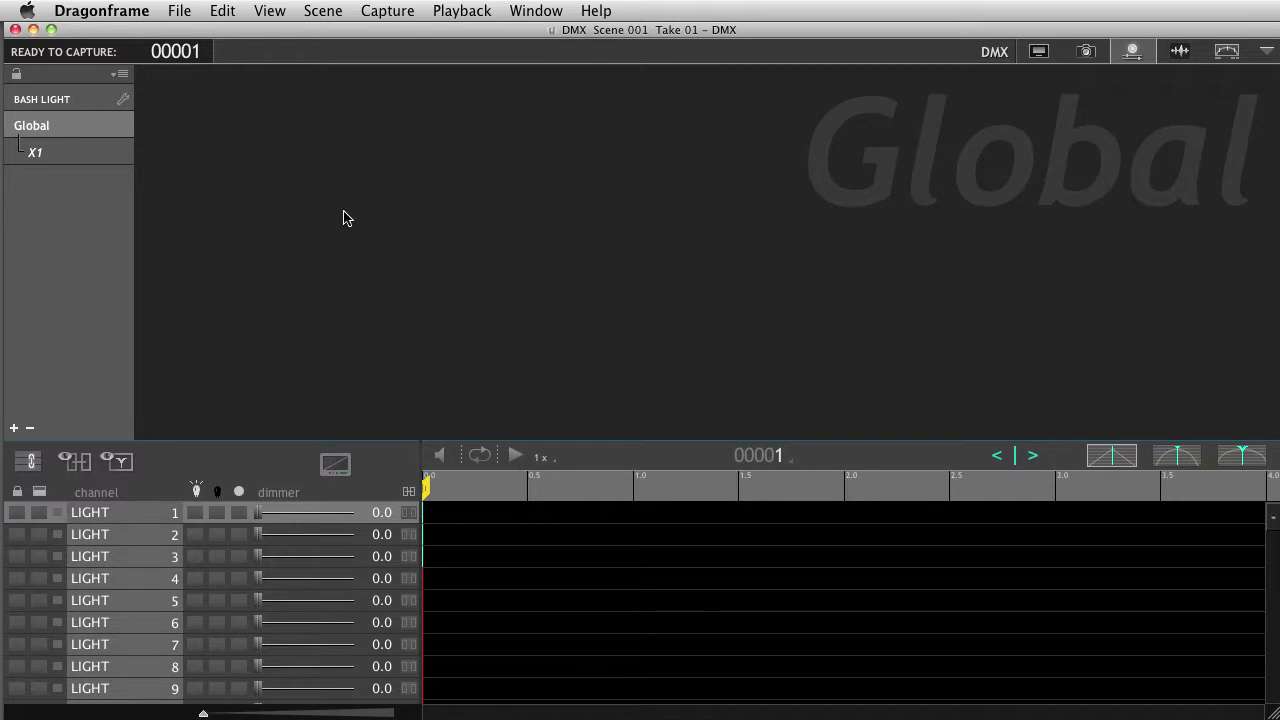
Step: Check the DMX connection settings from the scene settings list, then close them
left_click(322, 11)
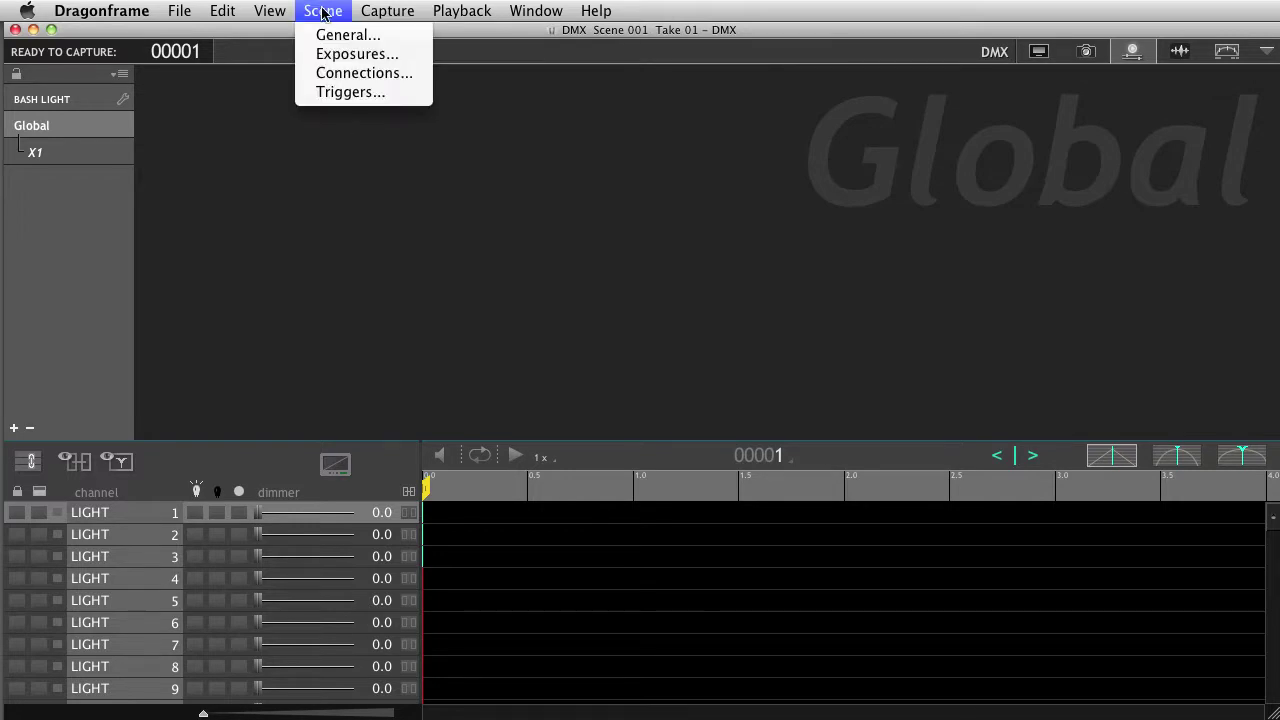
left_click(348, 78)
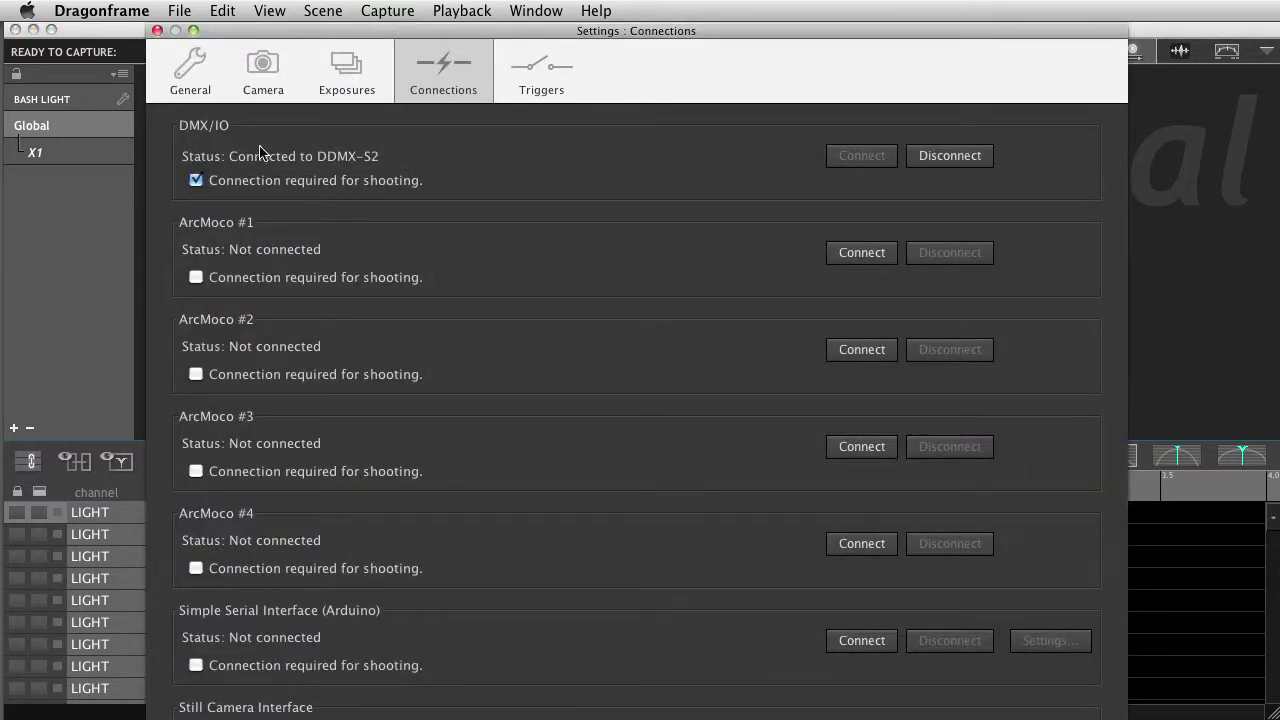
key("Escape")
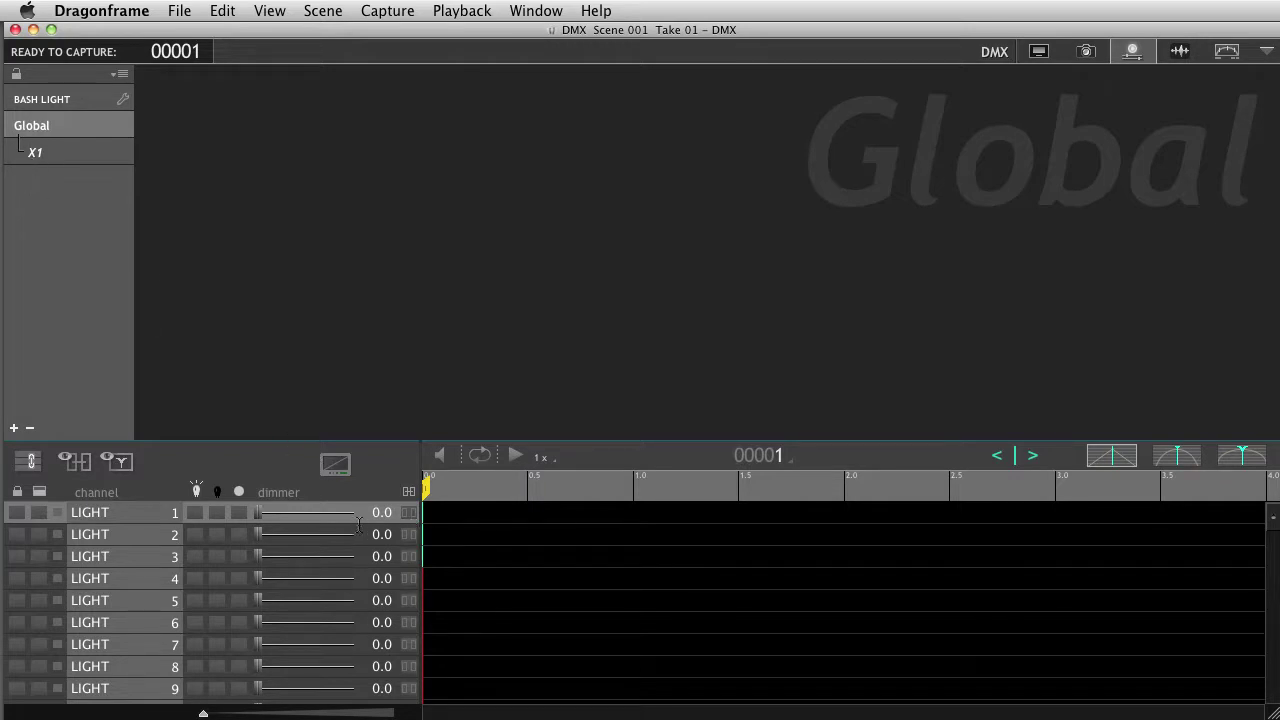
Step: Show the live view, raise channel 1's dimmer, rename it OVERHEAD and tag it red
left_click(336, 468)
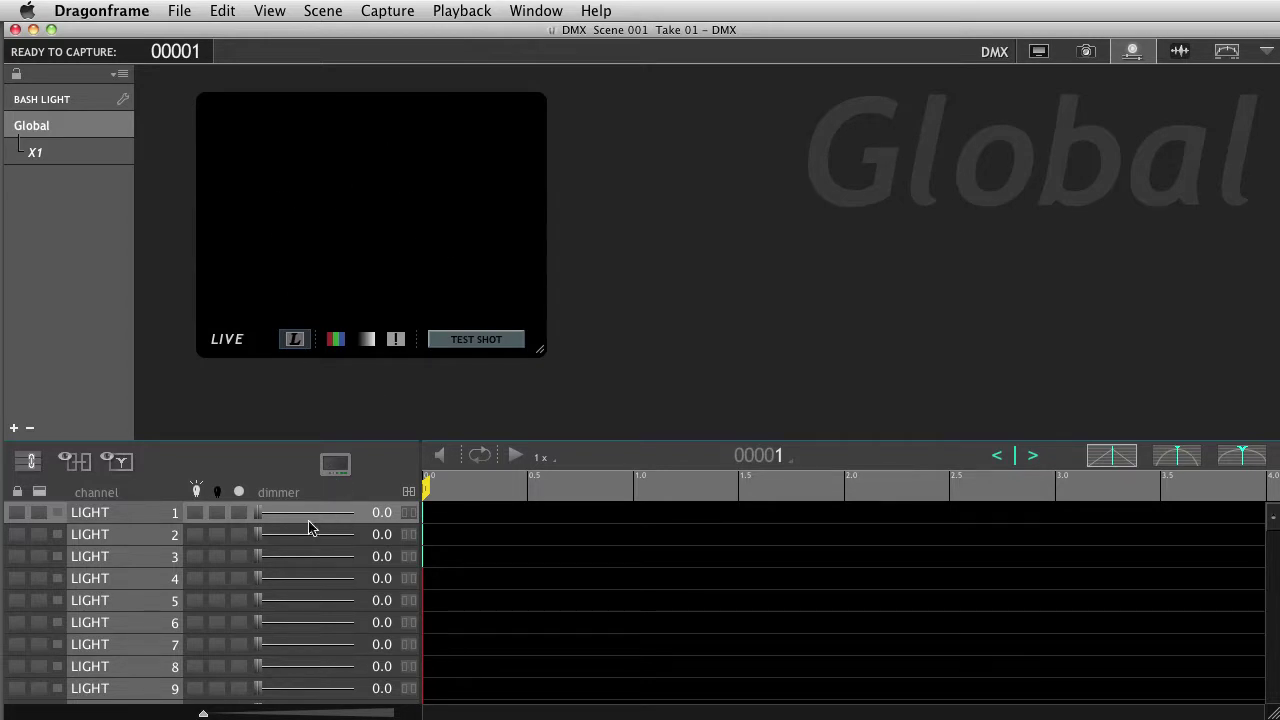
left_click_drag(257, 517, 351, 531)
double_click(93, 514)
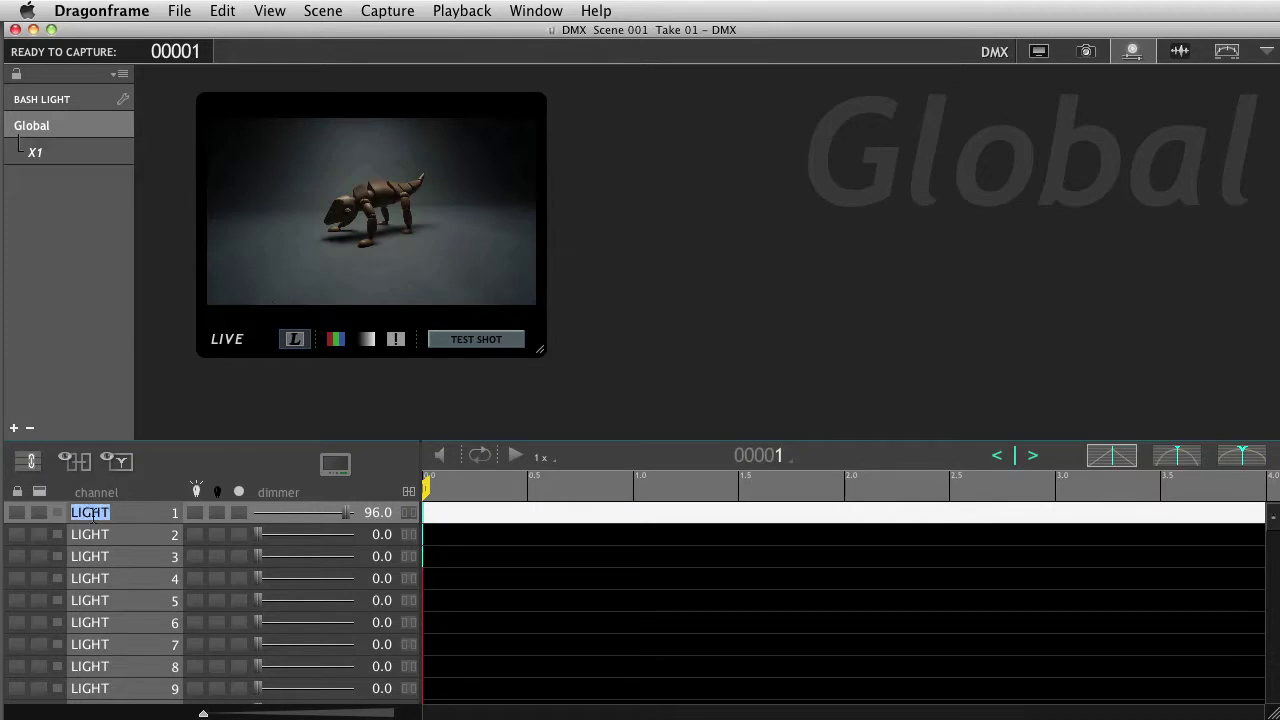
type("OVERHEAD")
key("Return")
left_click(84, 519)
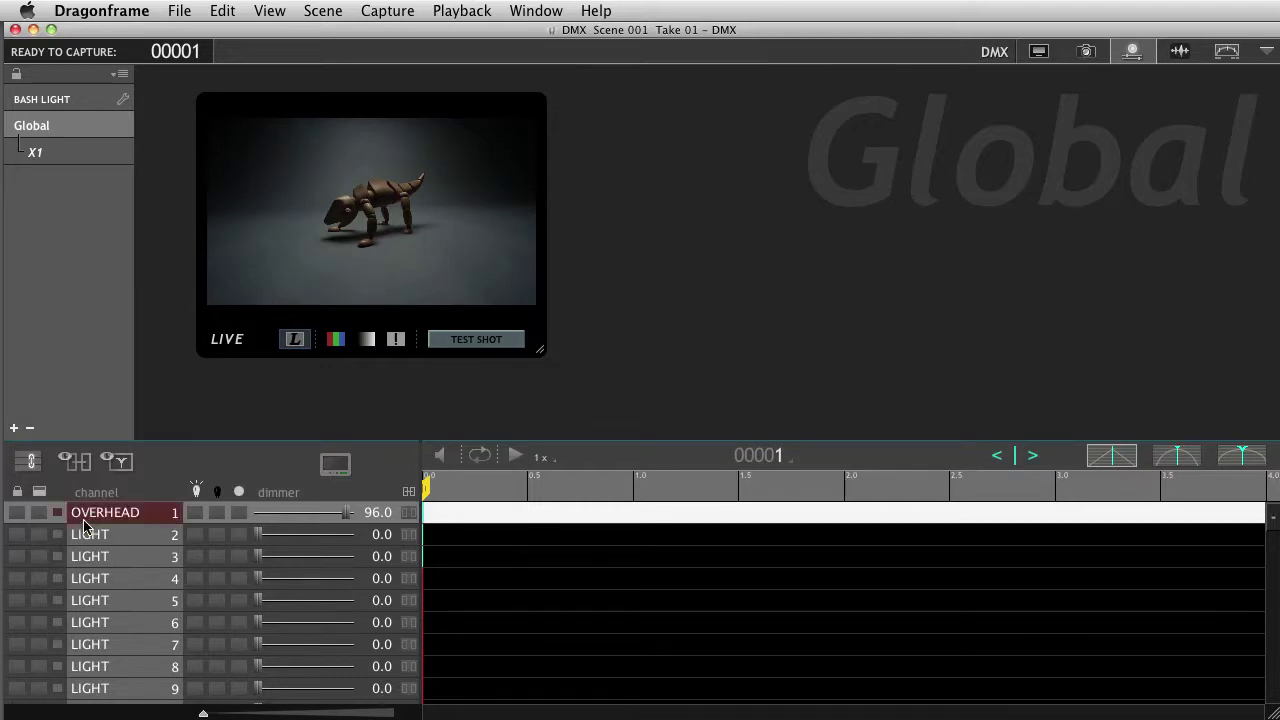
Step: Lower OVERHEAD to 71, then raise channel 2, rename it SIDE and tint it yellow-green
left_click(323, 512)
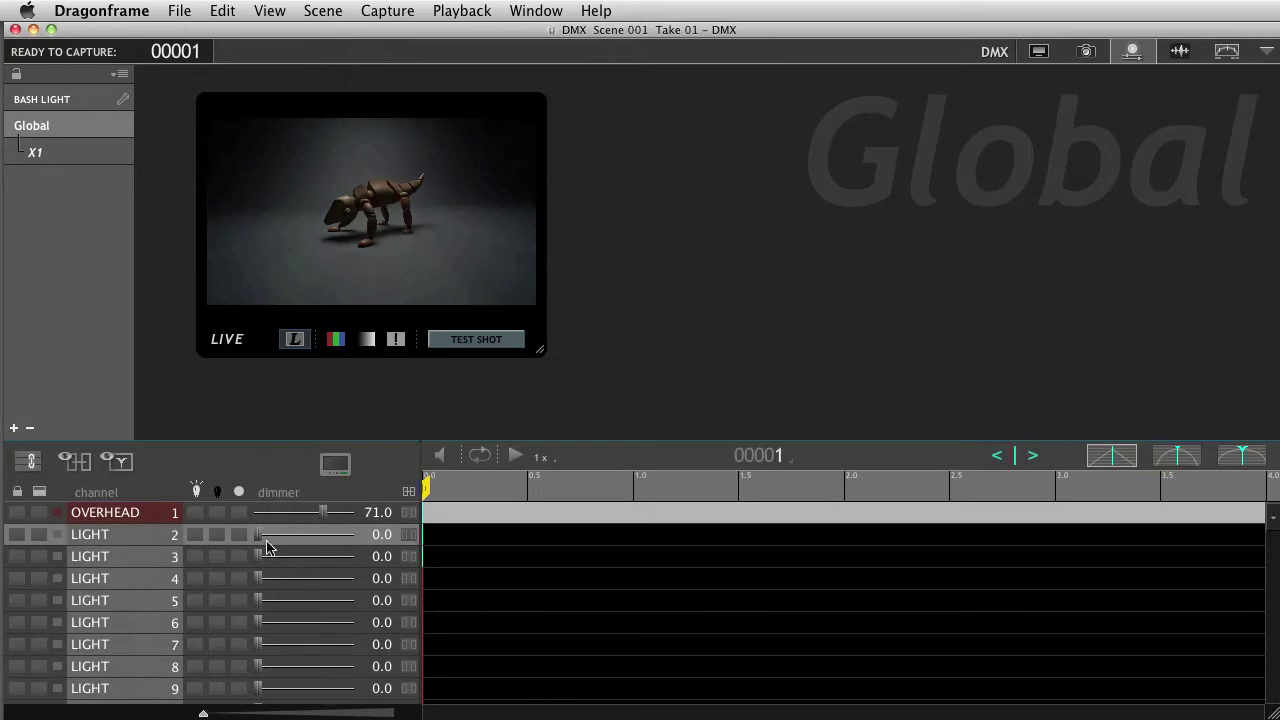
left_click_drag(258, 536, 316, 538)
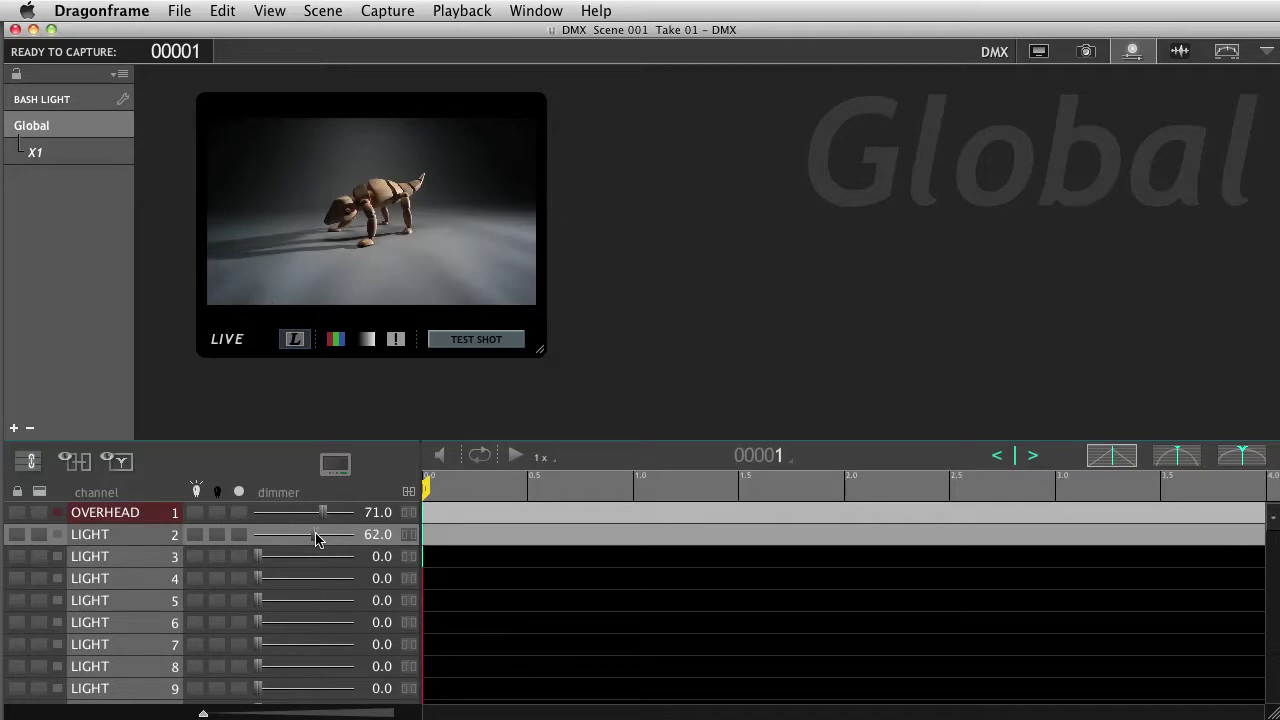
double_click(100, 538)
type("SIDE")
left_click(57, 541)
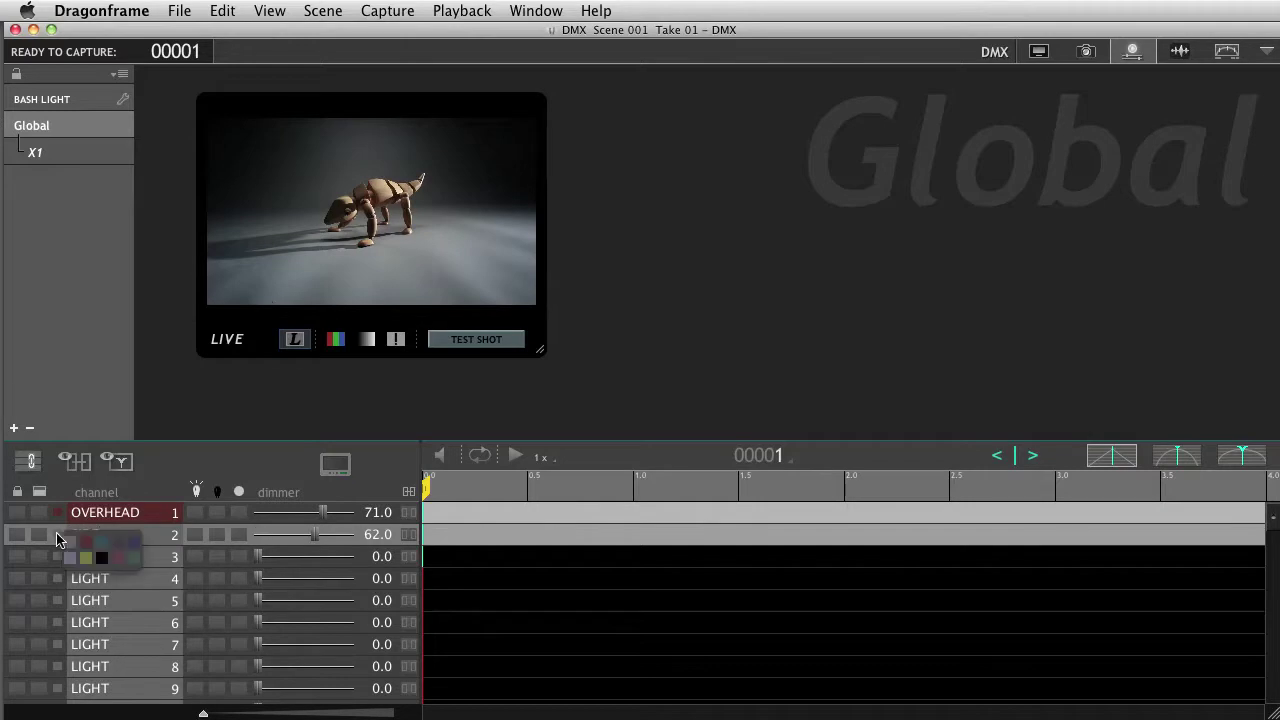
left_click(85, 562)
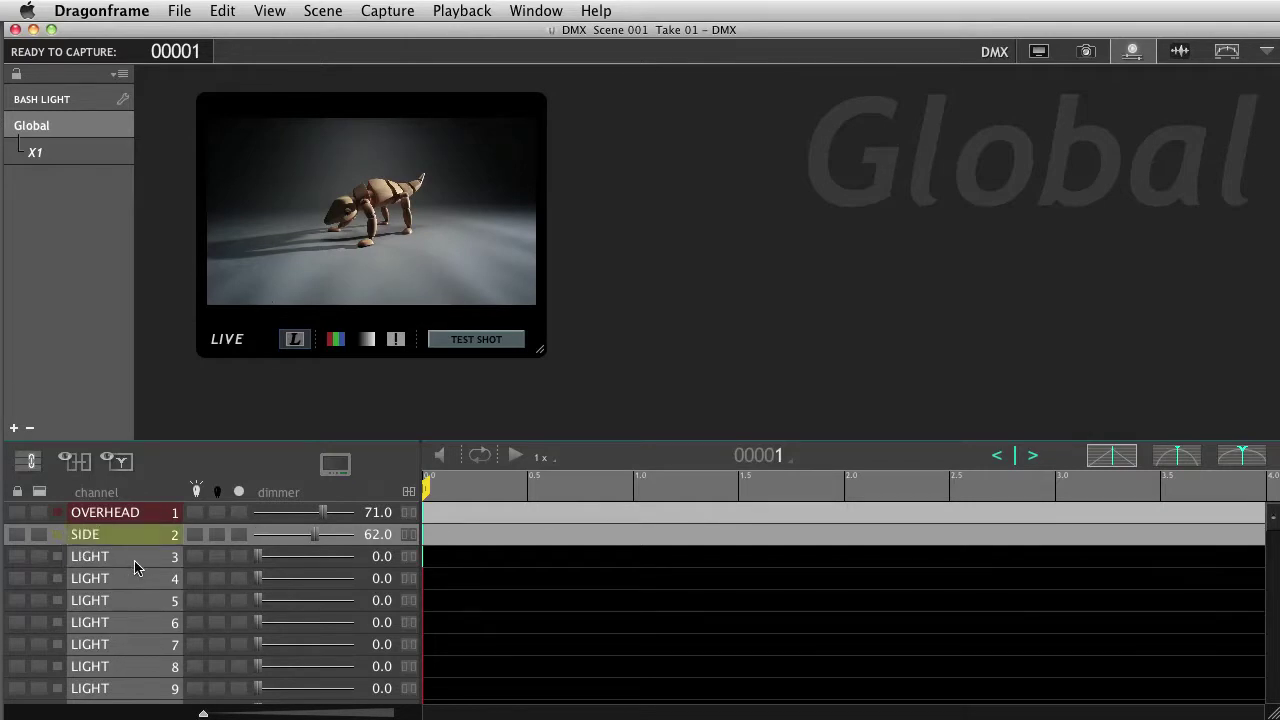
Step: Raise channel 3 to 78, rename it BLUE and tag it dark blue
left_click_drag(258, 561, 331, 563)
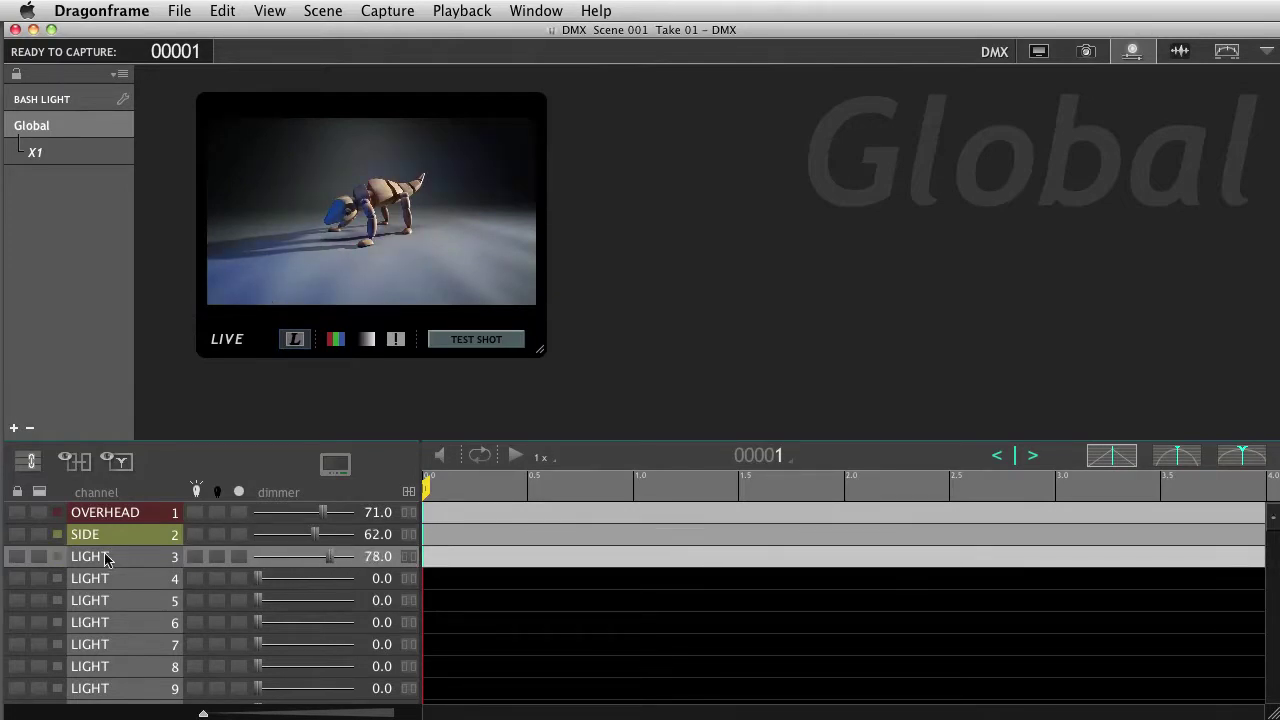
double_click(97, 558)
type("BLUE")
left_click(56, 557)
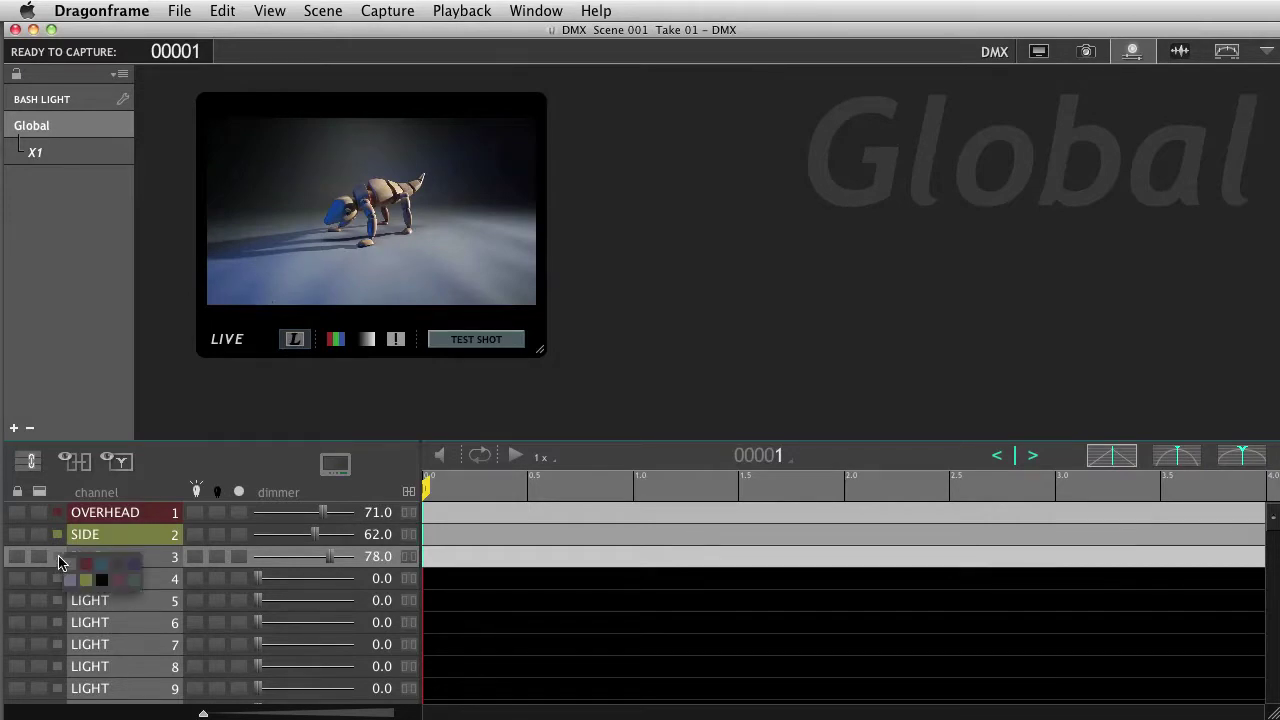
left_click(128, 566)
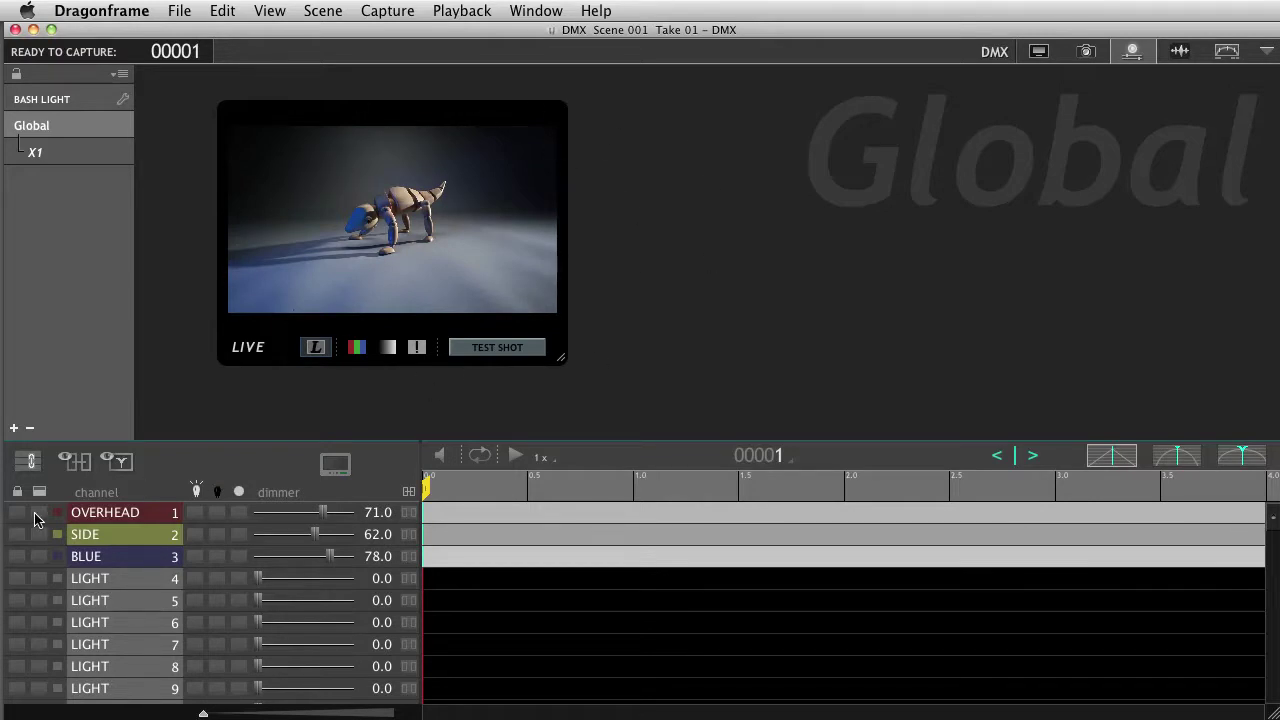
Step: Place the OVERHEAD, SIDE and BLUE controls above, right and left of the live view
left_click(39, 512)
left_click(39, 534)
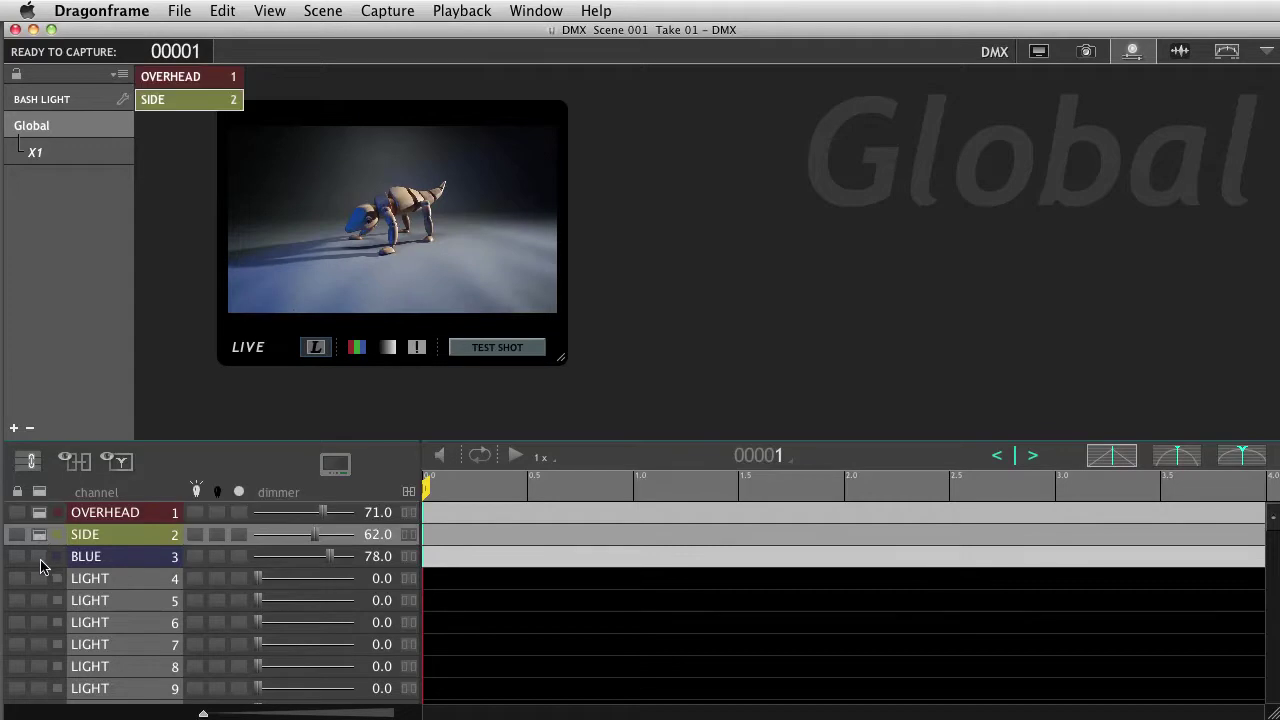
left_click(39, 558)
left_click_drag(202, 123, 240, 334)
left_click_drag(414, 118, 472, 125)
left_click_drag(210, 77, 457, 112)
left_click_drag(208, 106, 669, 201)
Step: Expand the on-screen controls to show their 71.0%, 62.0% and 78.0% levels
left_click(463, 118)
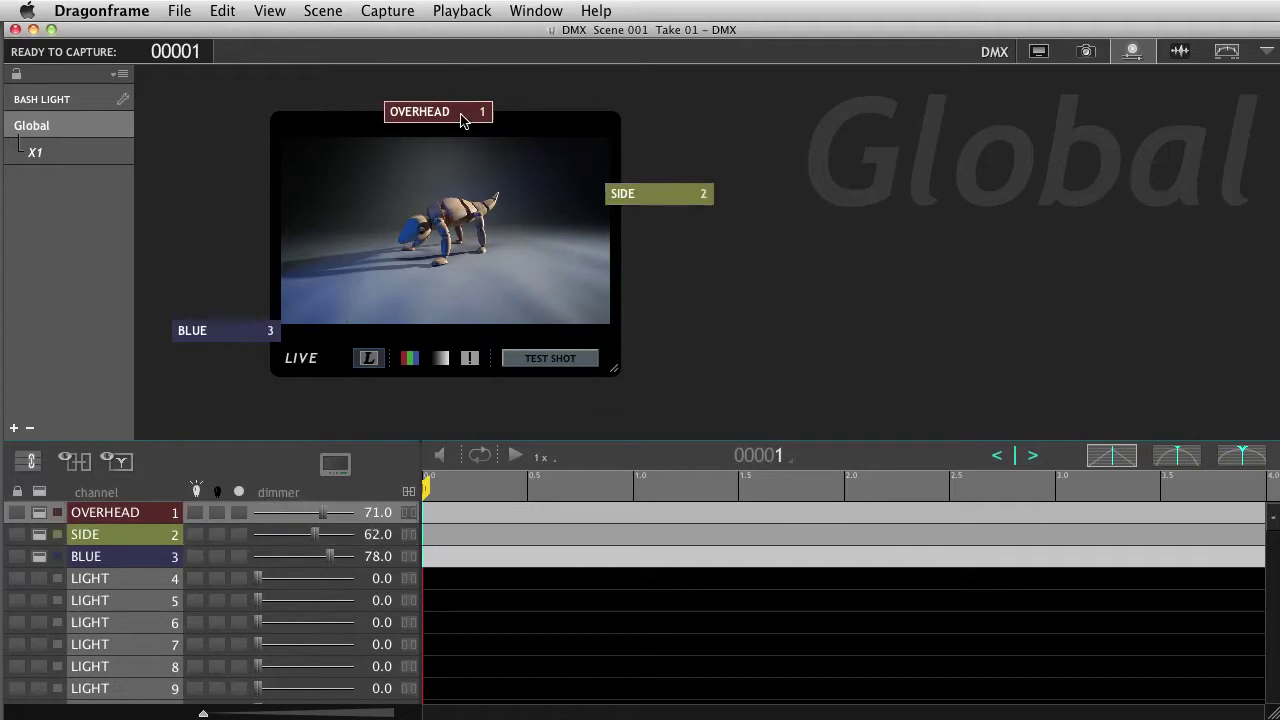
mouse_move(460, 112)
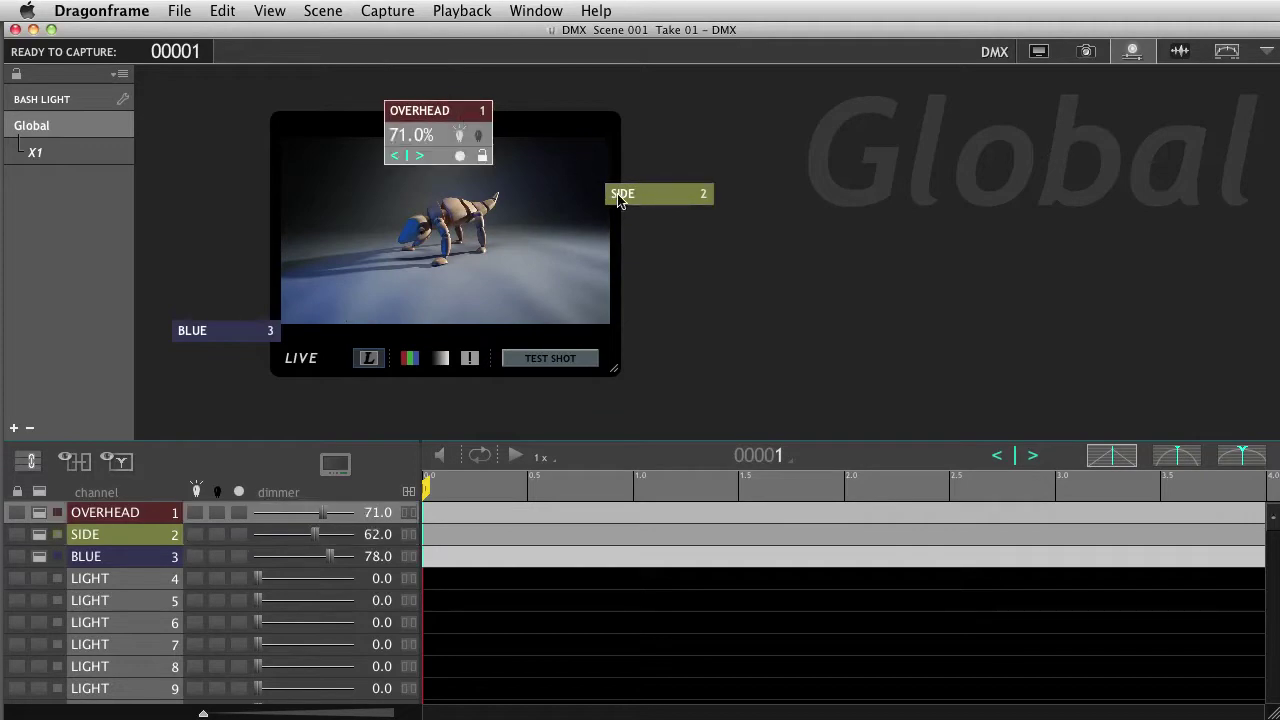
left_click(645, 200)
left_click(226, 340)
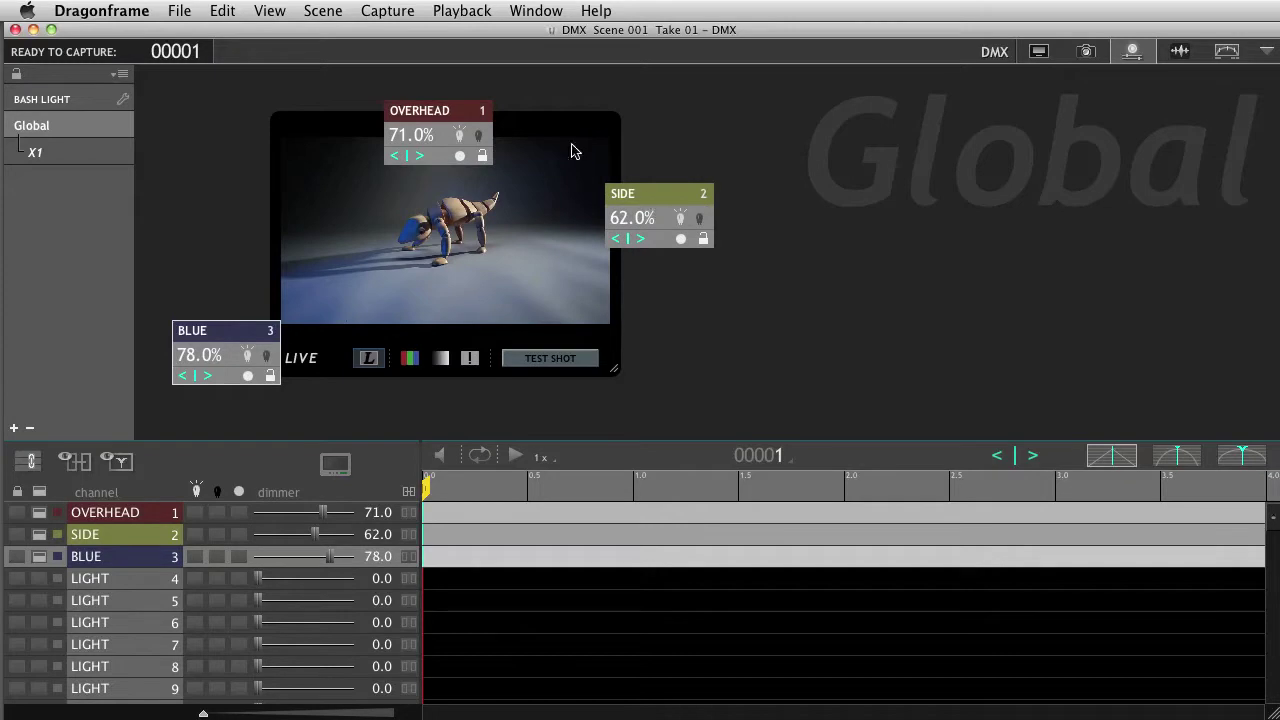
Step: Adjust the on-screen controls to OVERHEAD 78.8%, SIDE 78.8% and BLUE 96.4%
left_click_drag(465, 114, 460, 96)
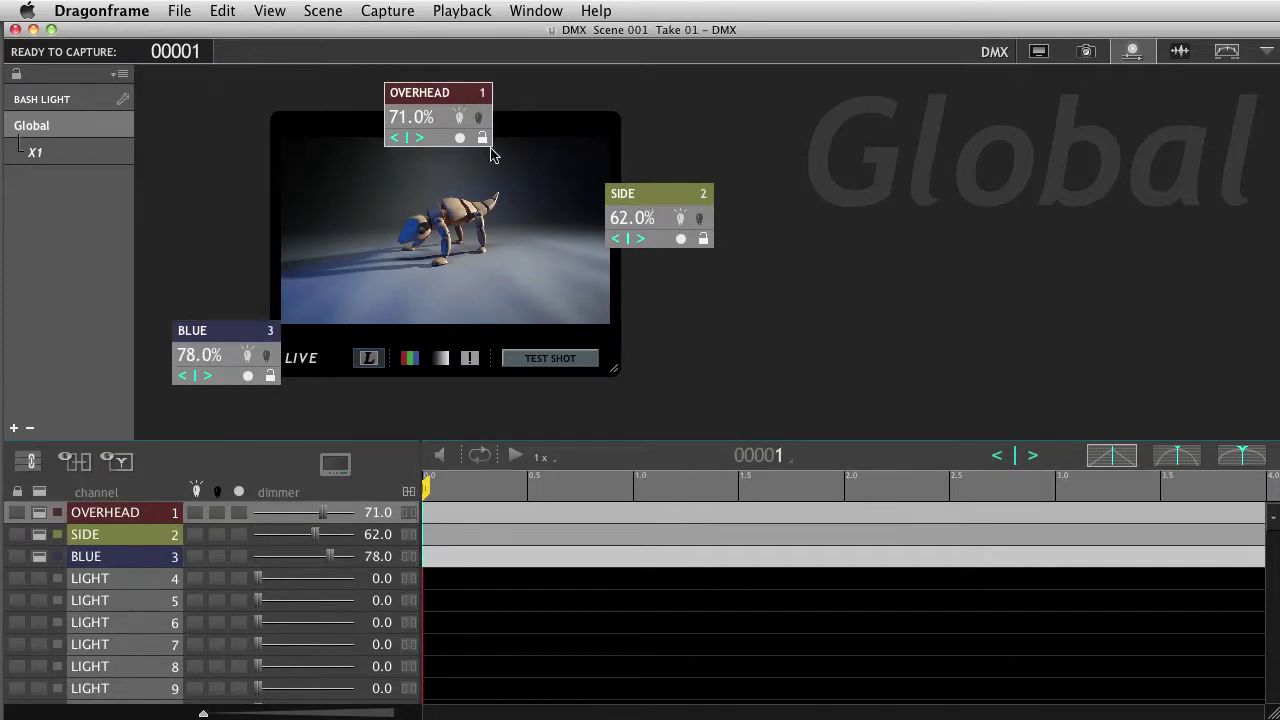
left_click_drag(449, 88, 407, 110)
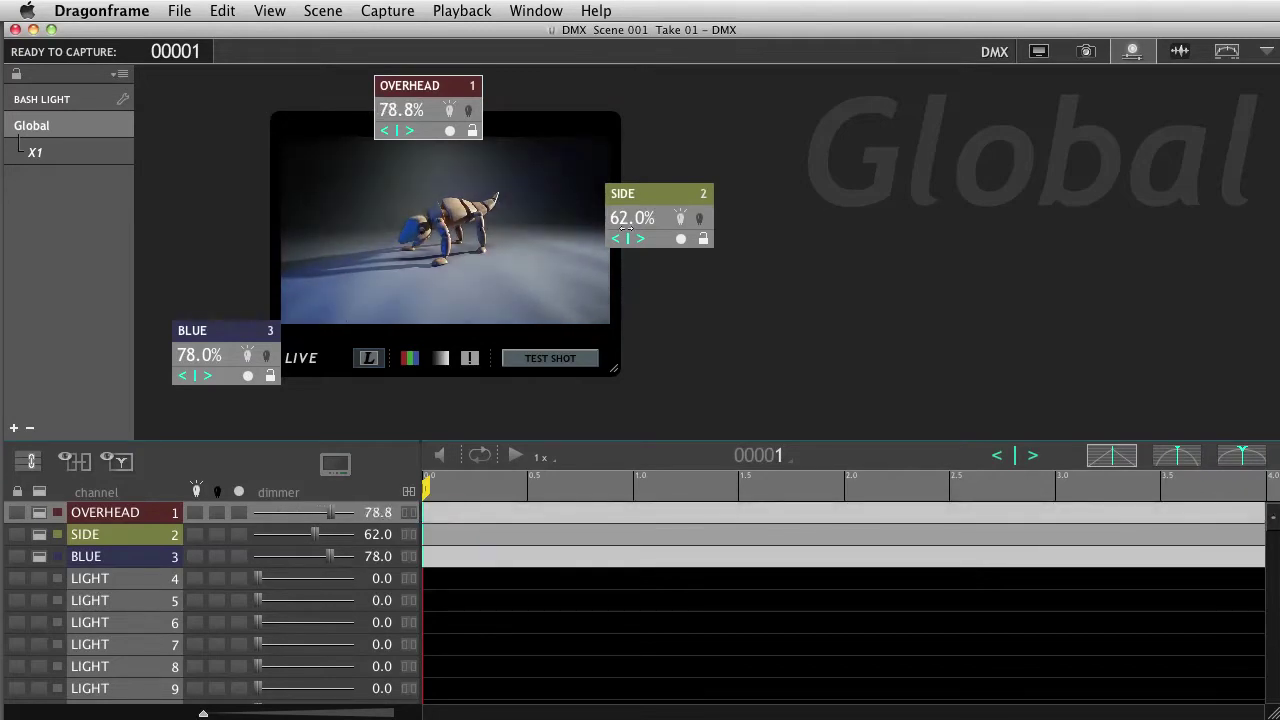
left_click_drag(621, 217, 667, 218)
left_click_drag(200, 355, 245, 358)
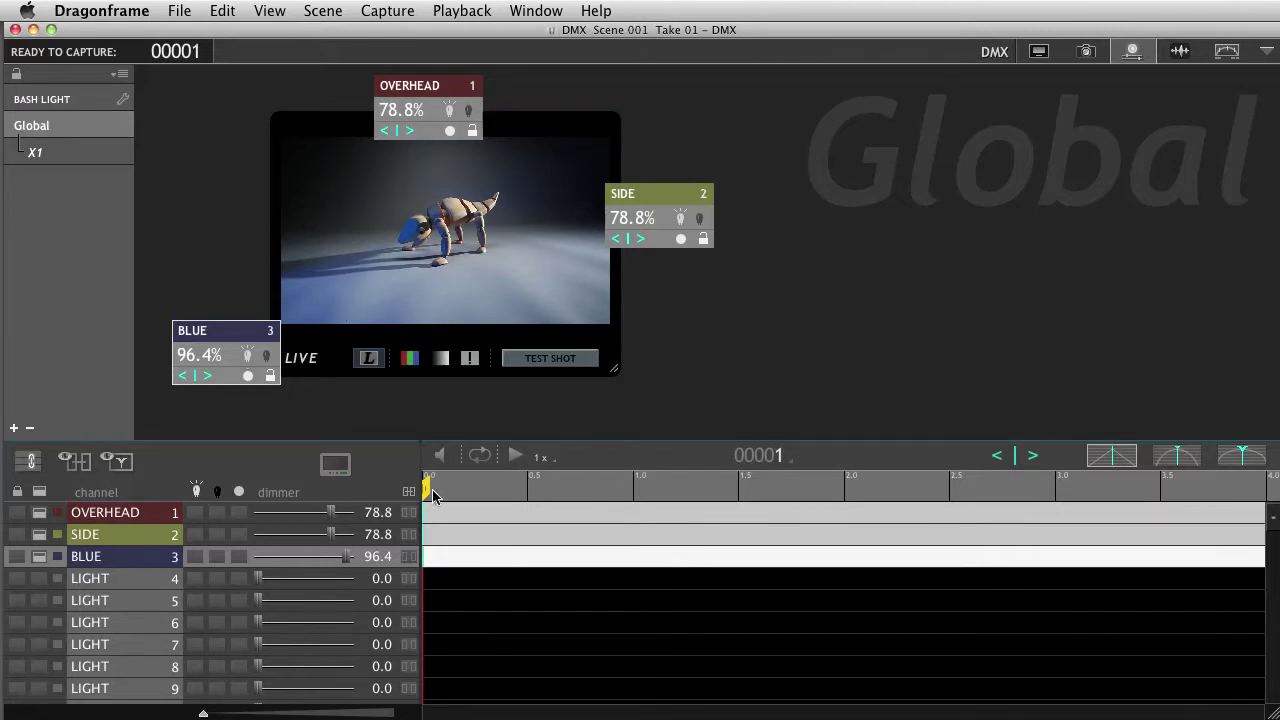
Step: At frame 24, set OVERHEAD to full and turn SIDE and BLUE down to 0%
left_click_drag(427, 490, 365, 517)
left_click_drag(427, 487, 821, 496)
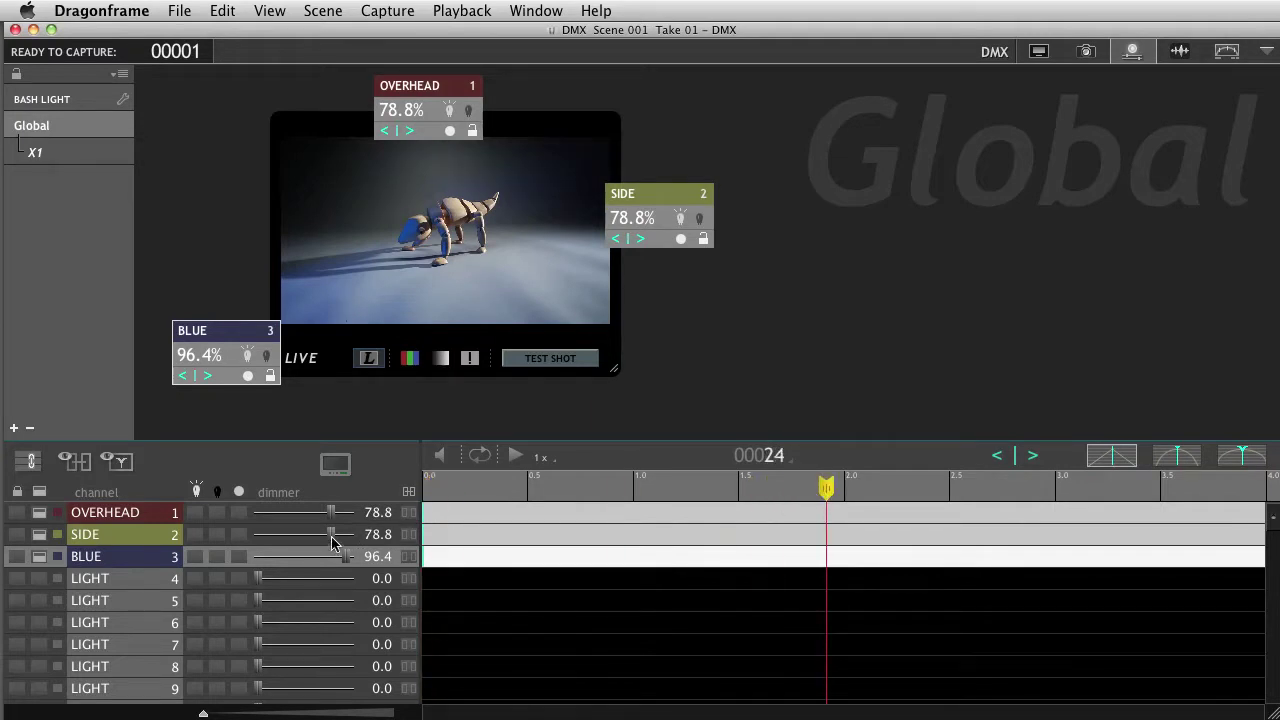
left_click_drag(330, 538, 240, 538)
left_click_drag(350, 564, 230, 560)
left_click_drag(335, 516, 361, 520)
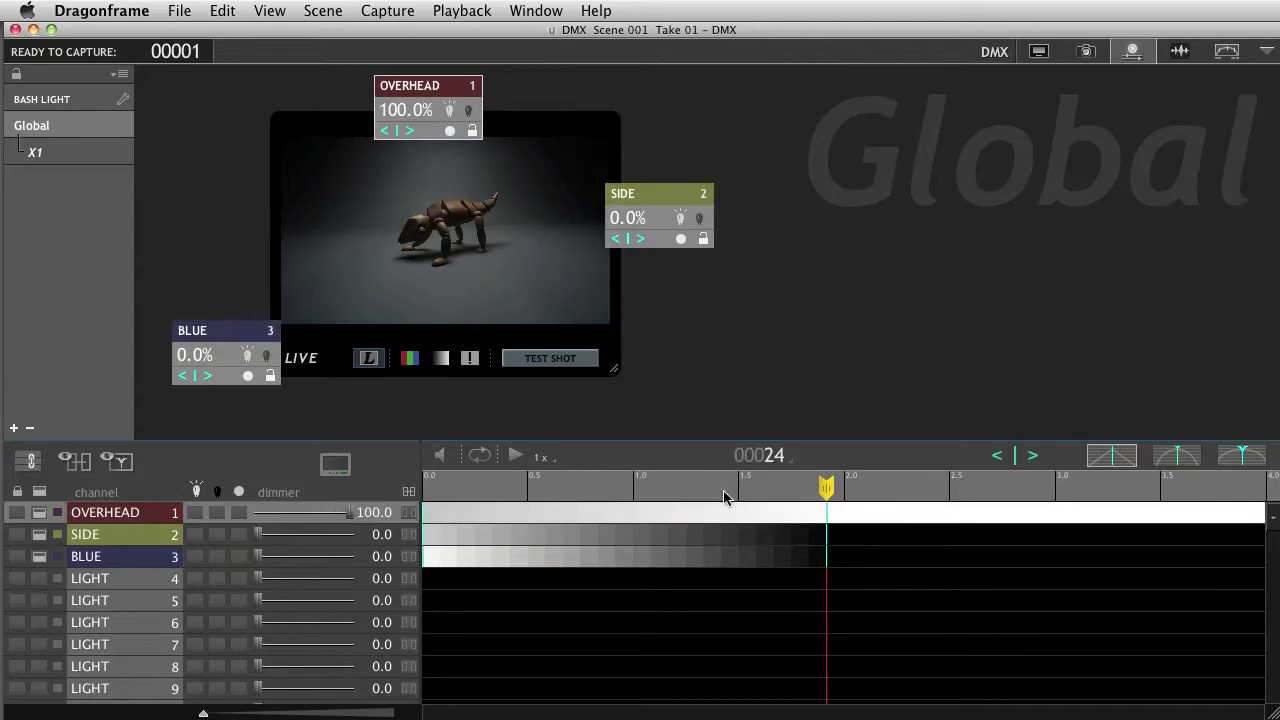
Step: At frame 1, turn SIDE and BLUE off and lower OVERHEAD, then play the fade
left_click_drag(826, 488, 420, 514)
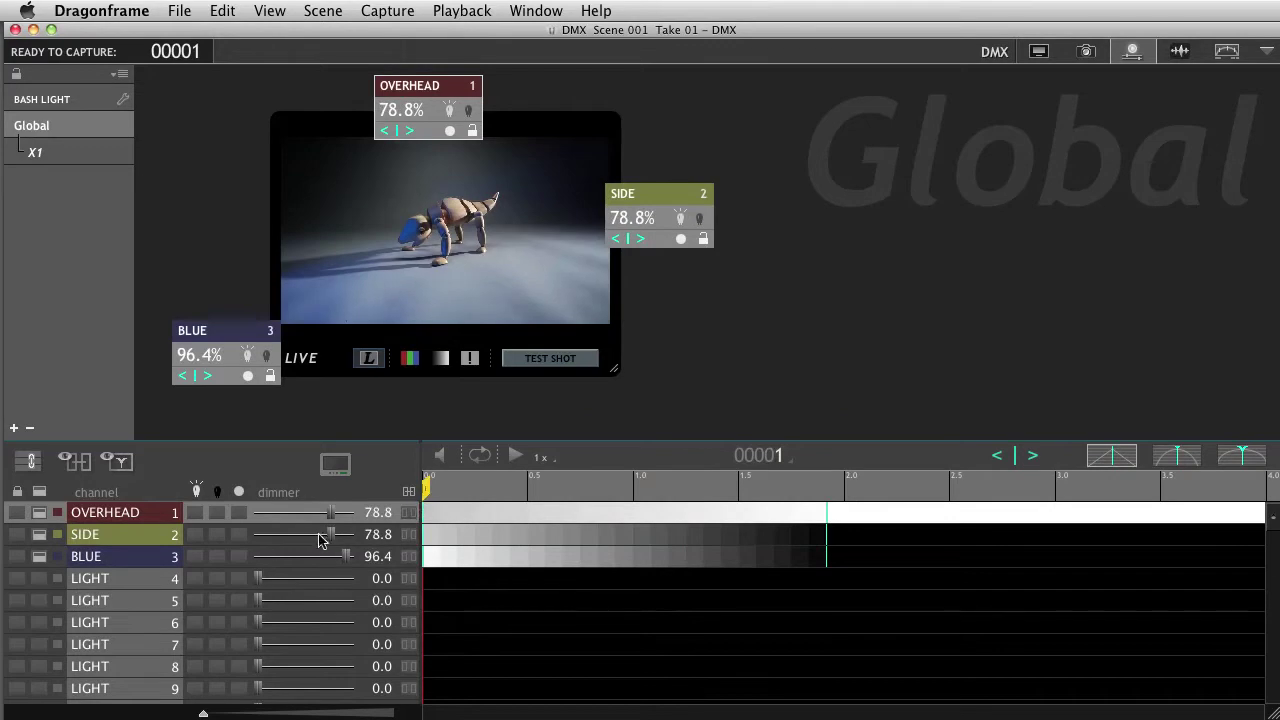
left_click_drag(326, 540, 205, 536)
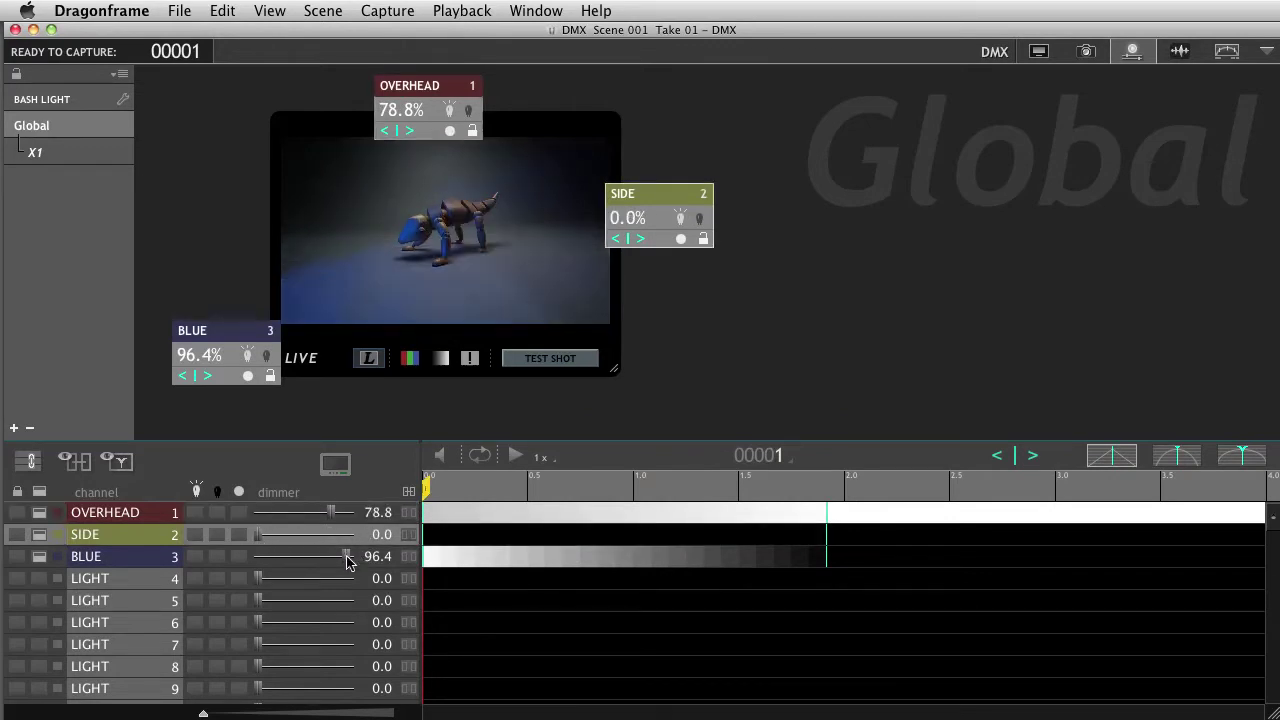
left_click_drag(349, 557, 222, 560)
left_click_drag(331, 512, 257, 514)
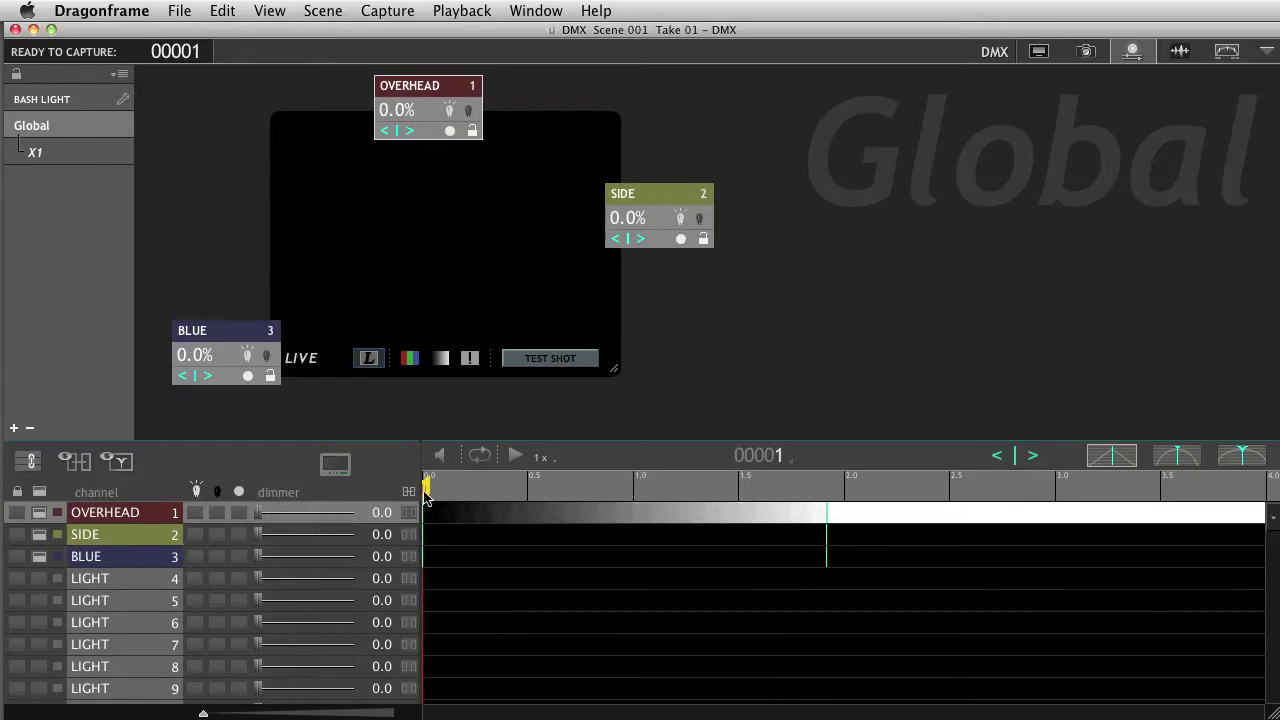
mouse_move(436, 494)
left_mouse_down()
mouse_move(709, 491)
mouse_move(822, 509)
mouse_move(424, 510)
left_mouse_up()
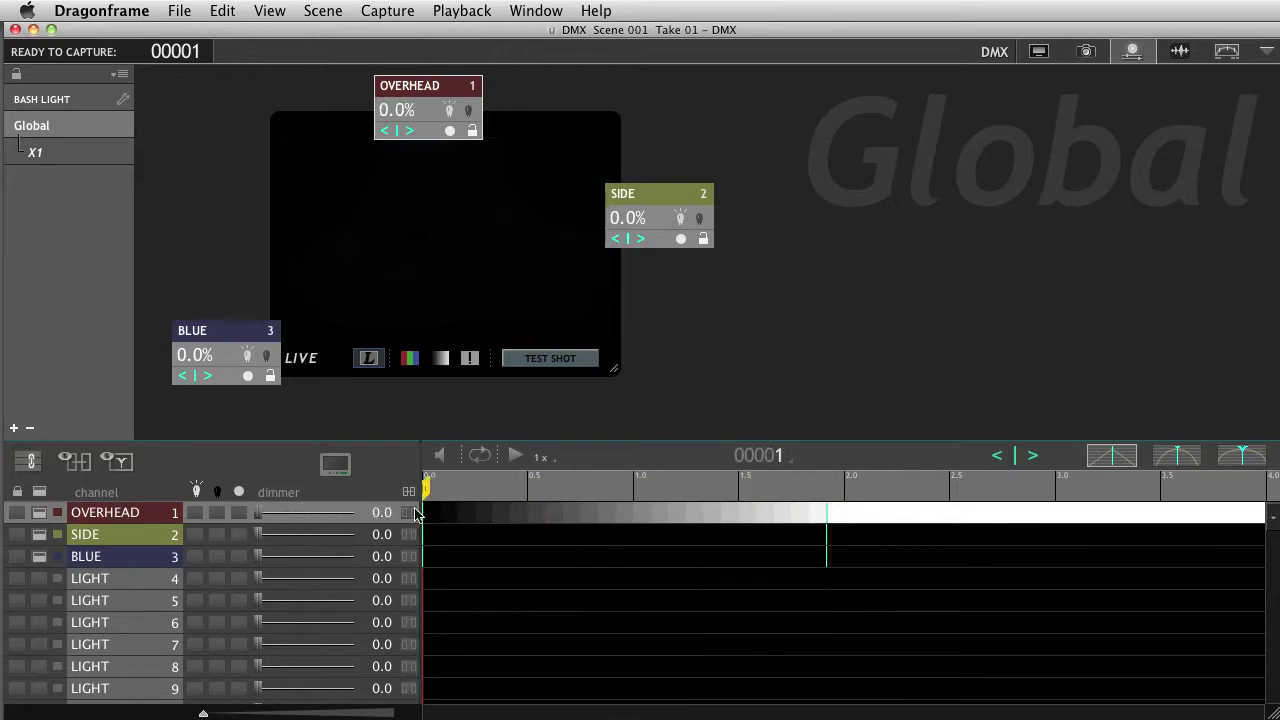
left_click(514, 455)
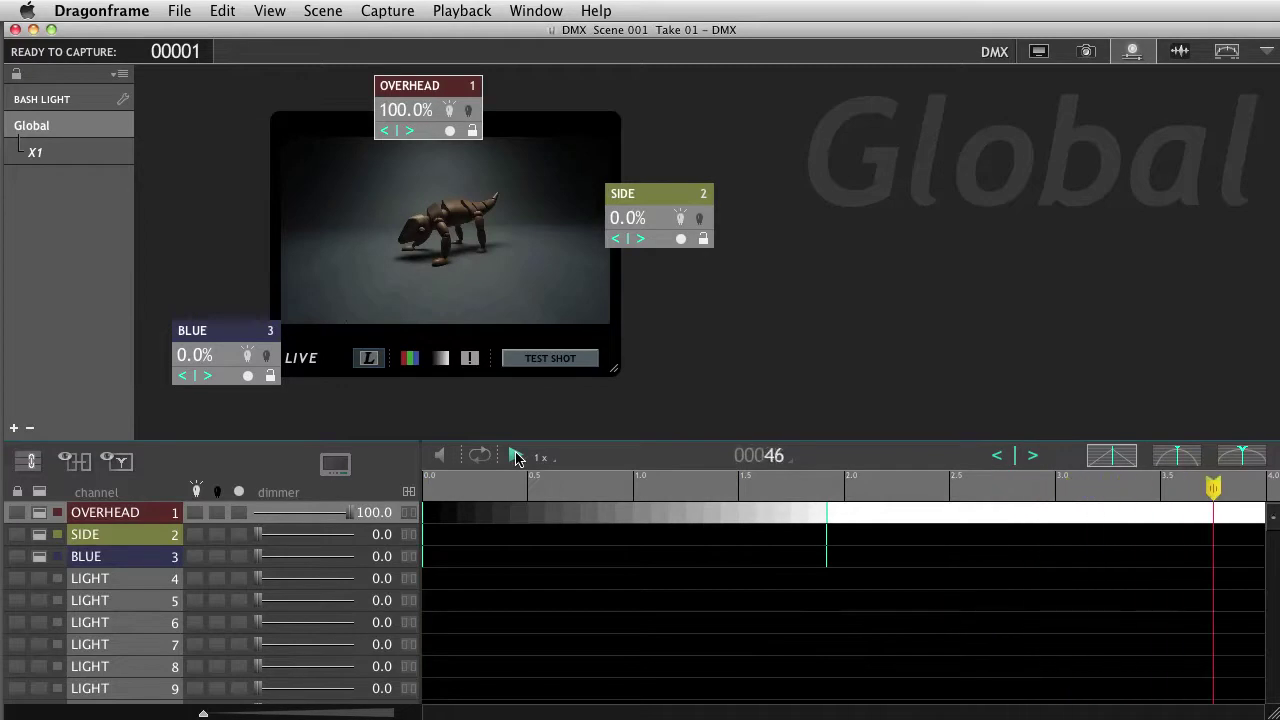
Step: Stop playback, apply the ease-curve preset to OVERHEAD's fade and replay it from frame 1
left_click(791, 510)
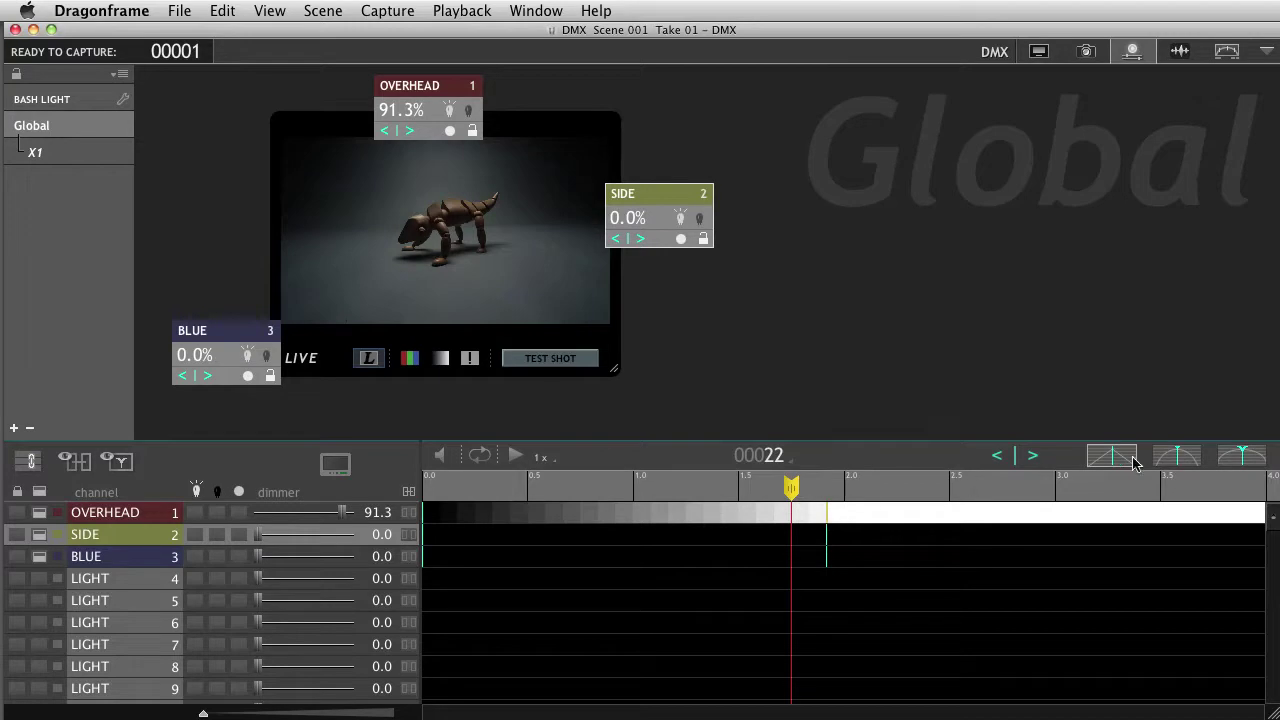
left_click(1173, 455)
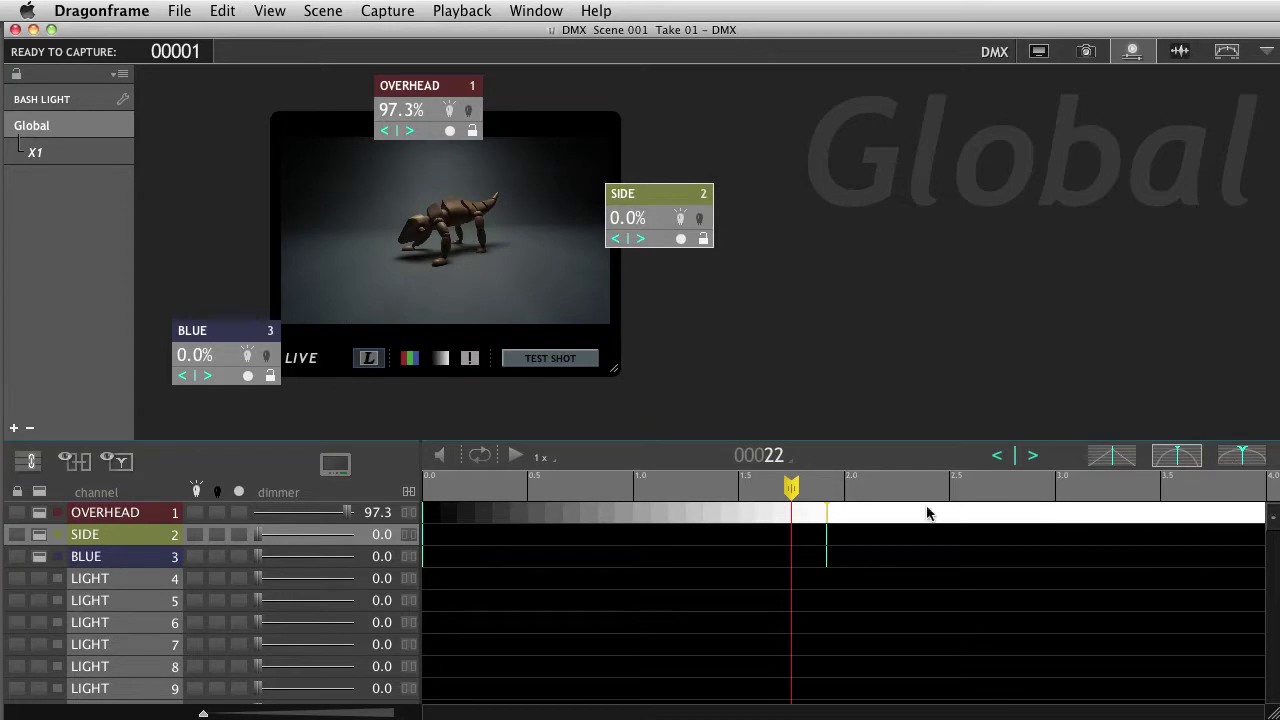
key("Home")
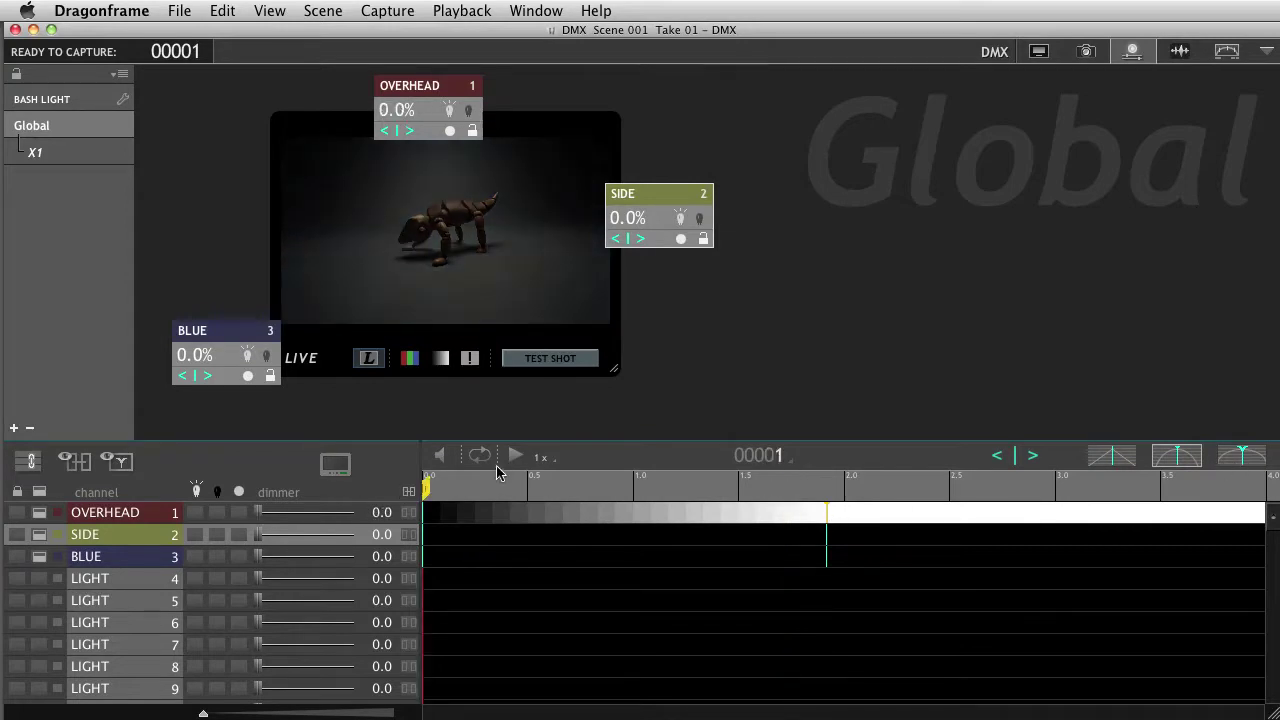
left_click(515, 458)
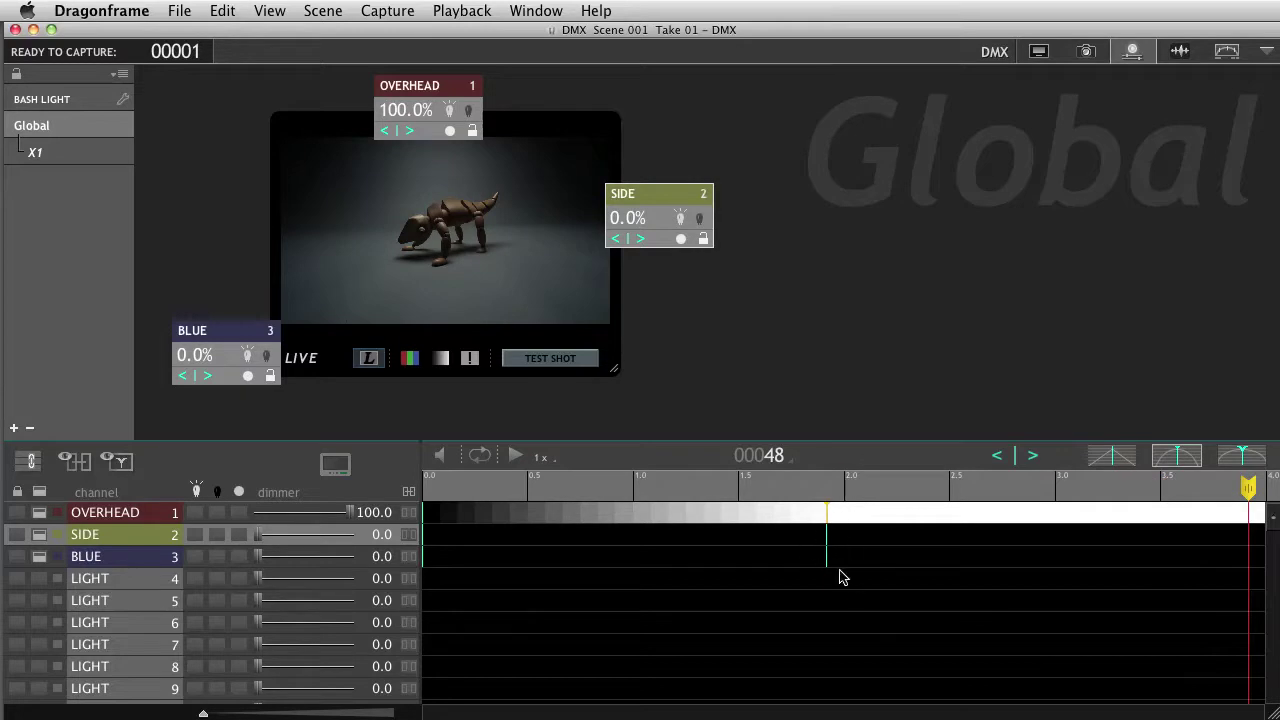
Step: Clear the keyframe selection, go to frame 24 and select the BLUE and SIDE channels
left_click_drag(846, 578, 808, 539)
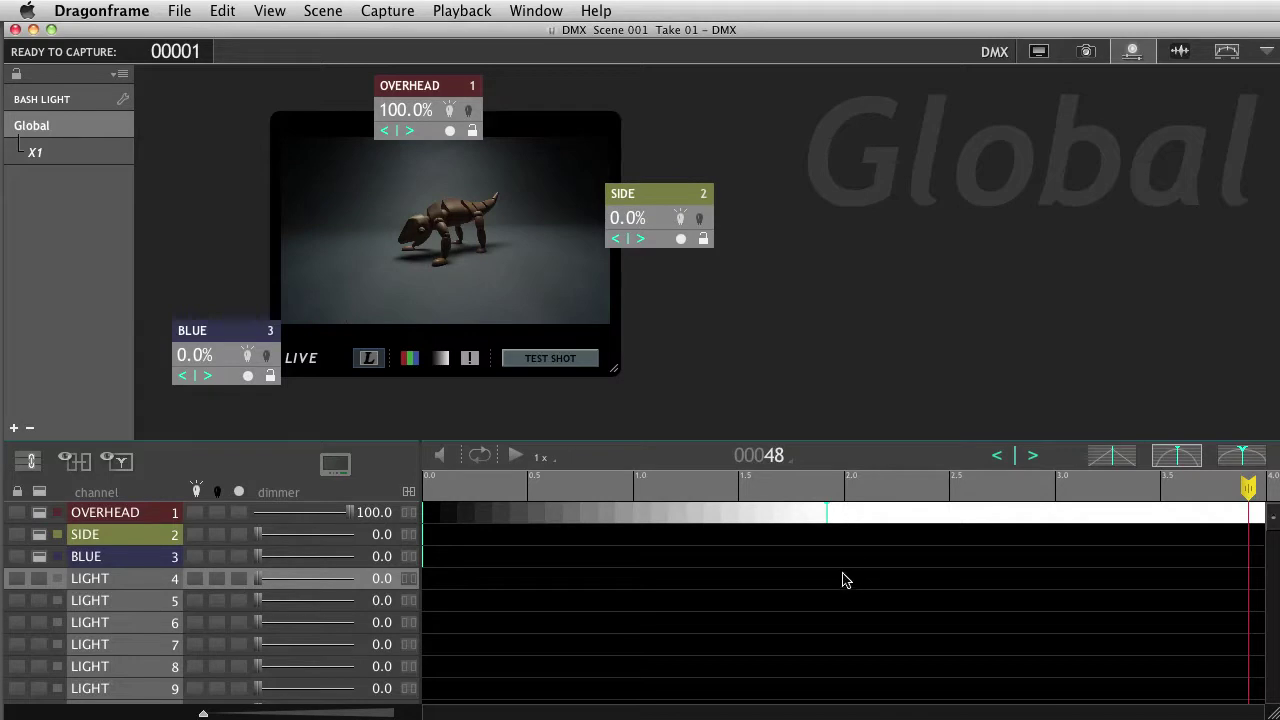
left_click(882, 488)
left_click_drag(850, 490, 836, 490)
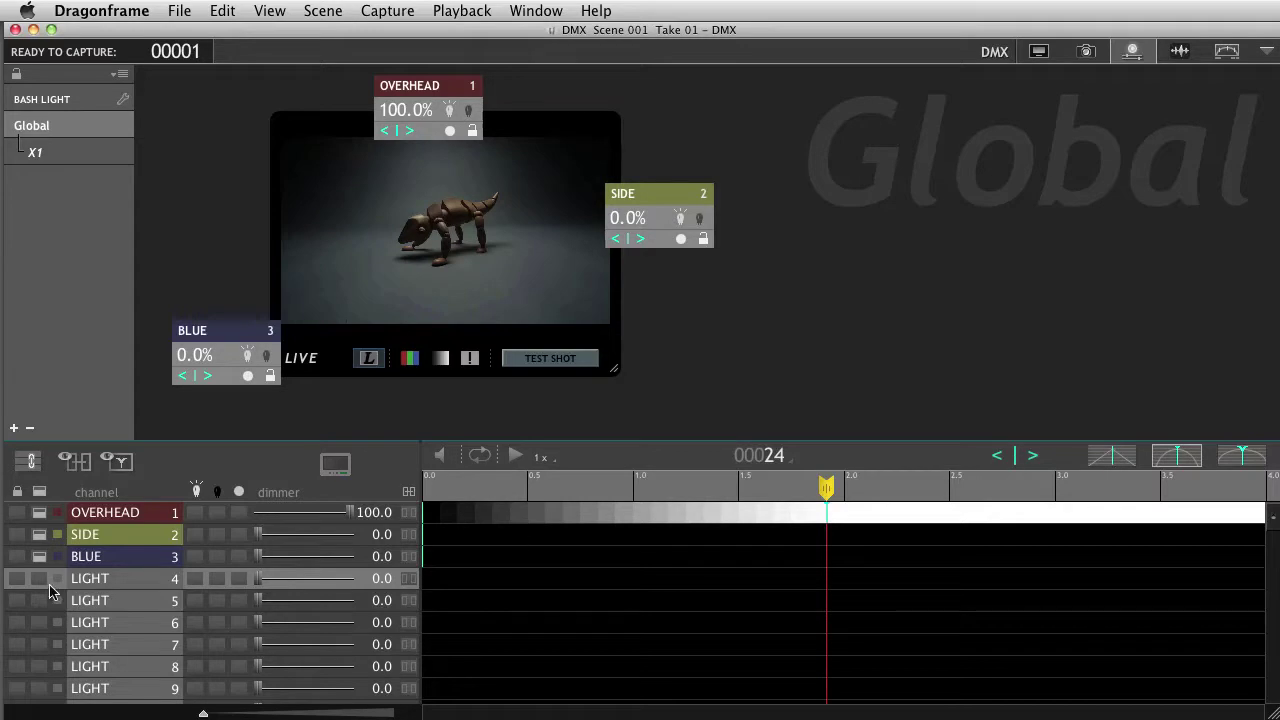
left_click(140, 558)
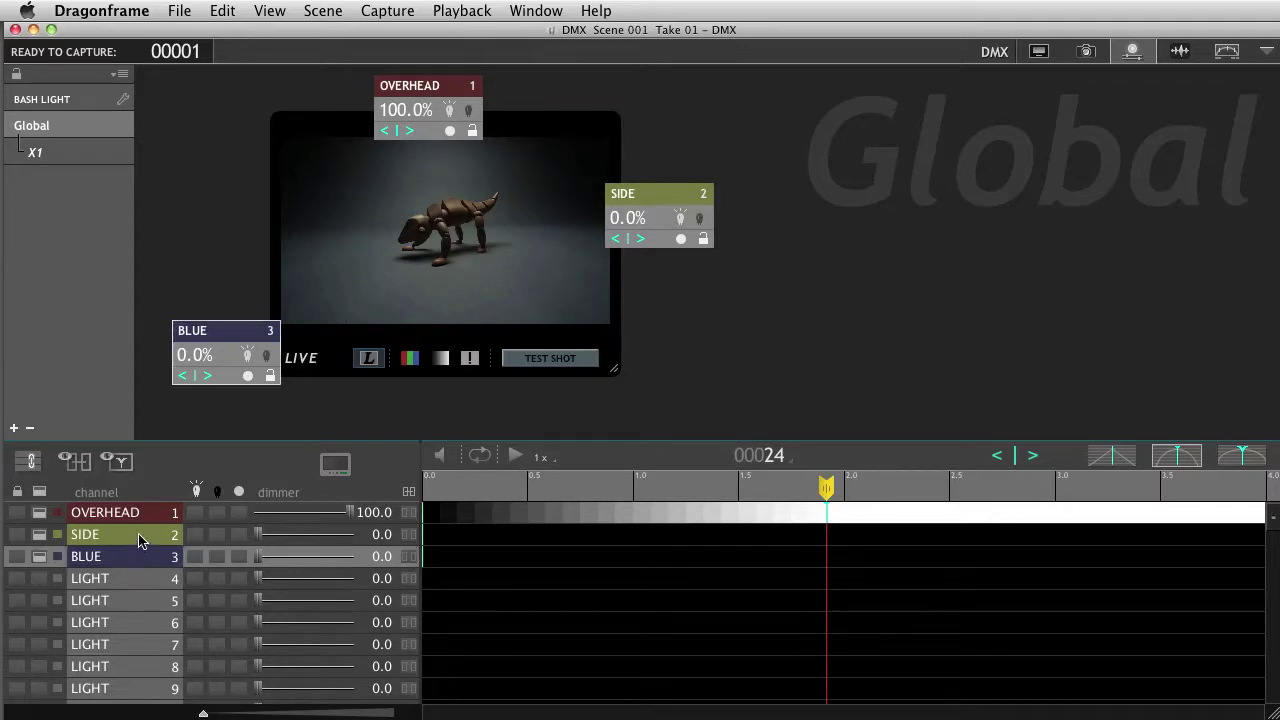
left_click(140, 541, "shift")
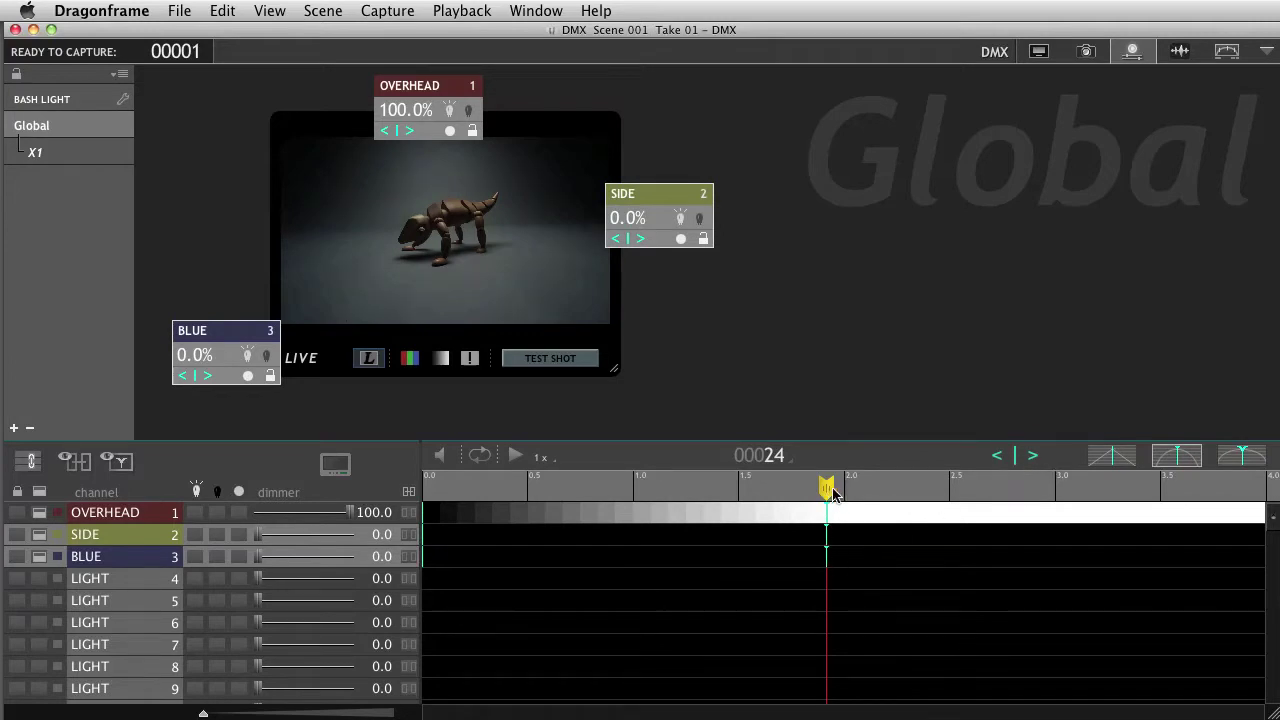
Step: At frame 34, keyframe SIDE and BLUE and raise SIDE to 98
left_click_drag(838, 492, 1003, 491)
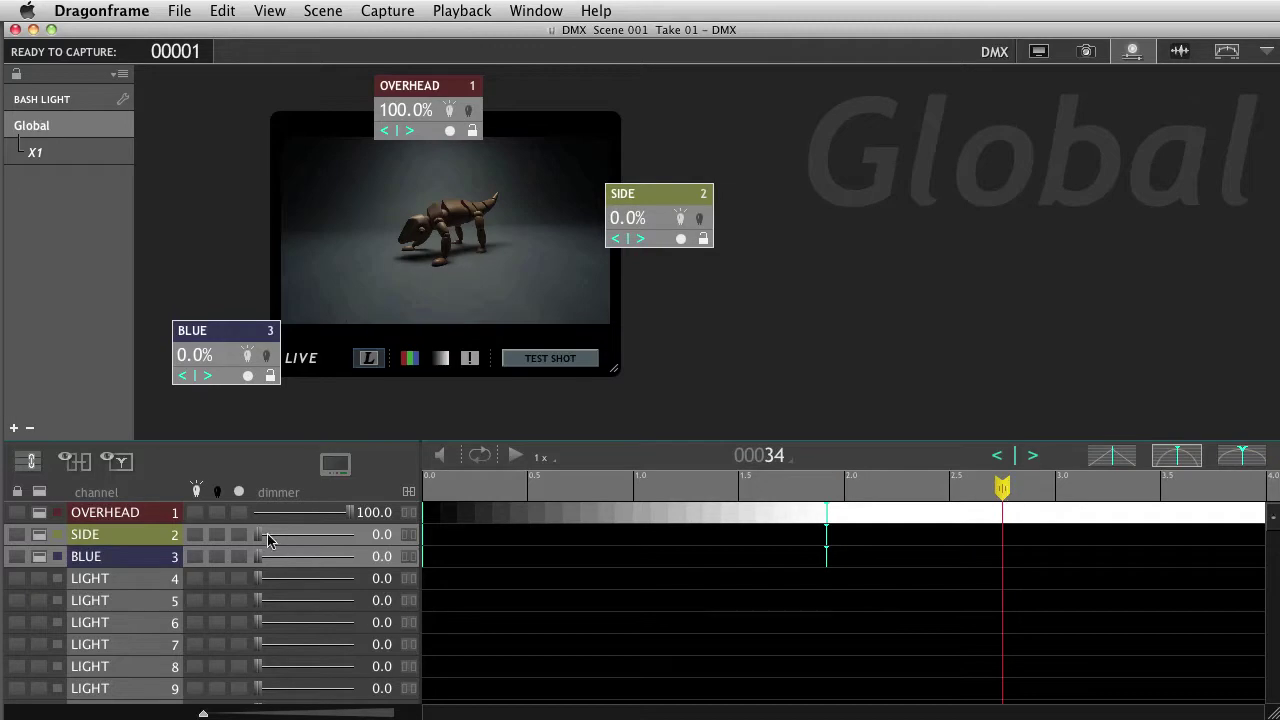
mouse_move(266, 540)
left_mouse_down()
mouse_move(287, 537)
mouse_move(251, 537)
left_mouse_up()
left_click(298, 578)
left_click(262, 540)
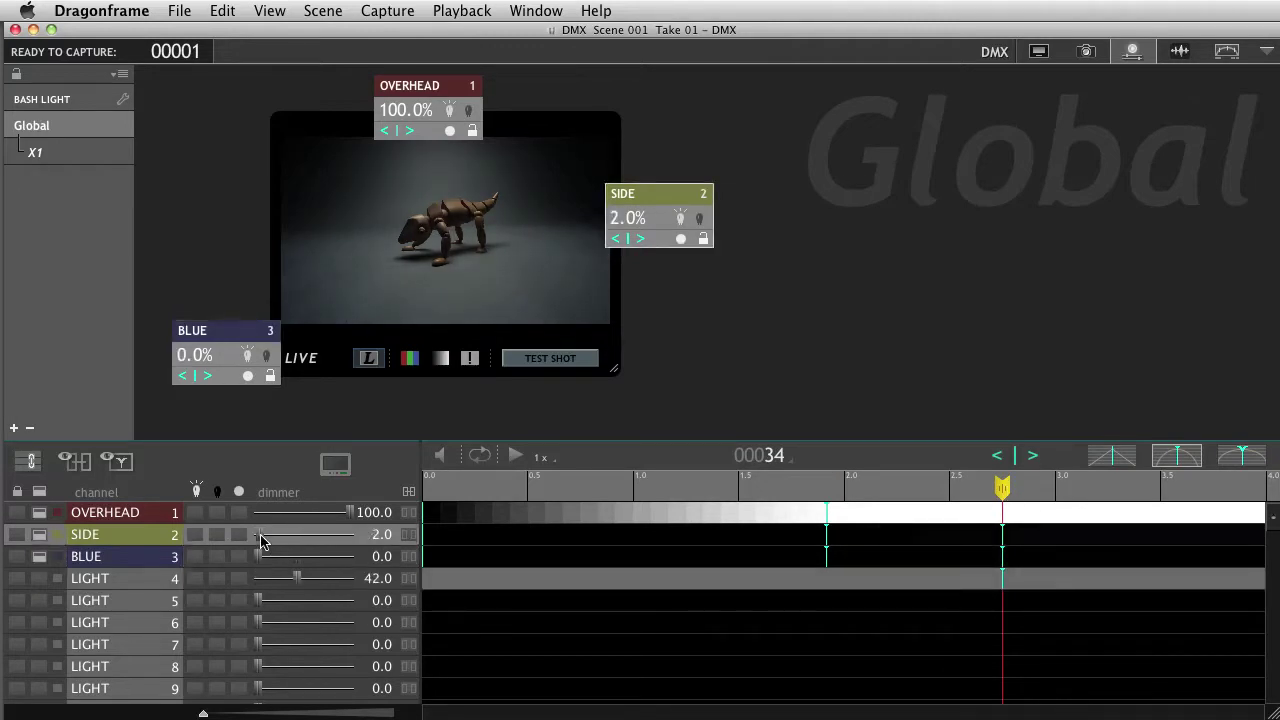
left_click_drag(262, 540, 348, 537)
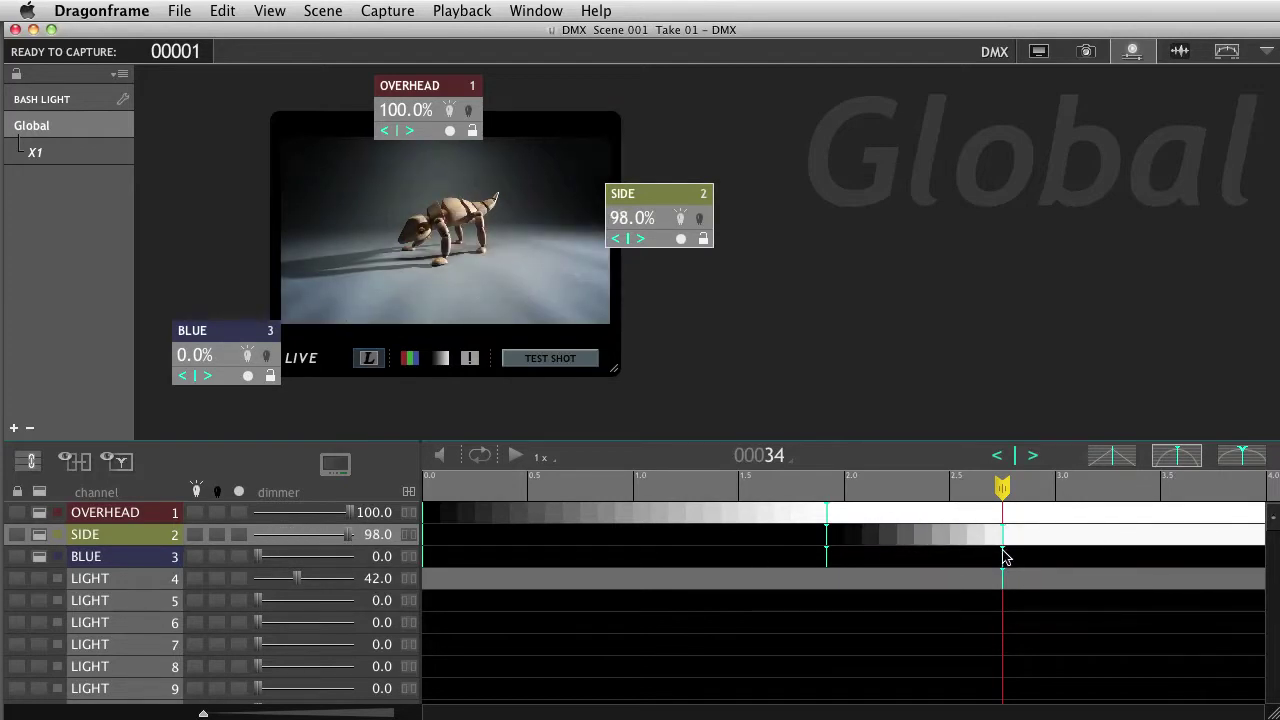
Step: Delete the stray LIGHT 4 keyframe, set BLUE to 100 at frame 44 and delay its fade start
left_click_drag(1114, 491, 1160, 488)
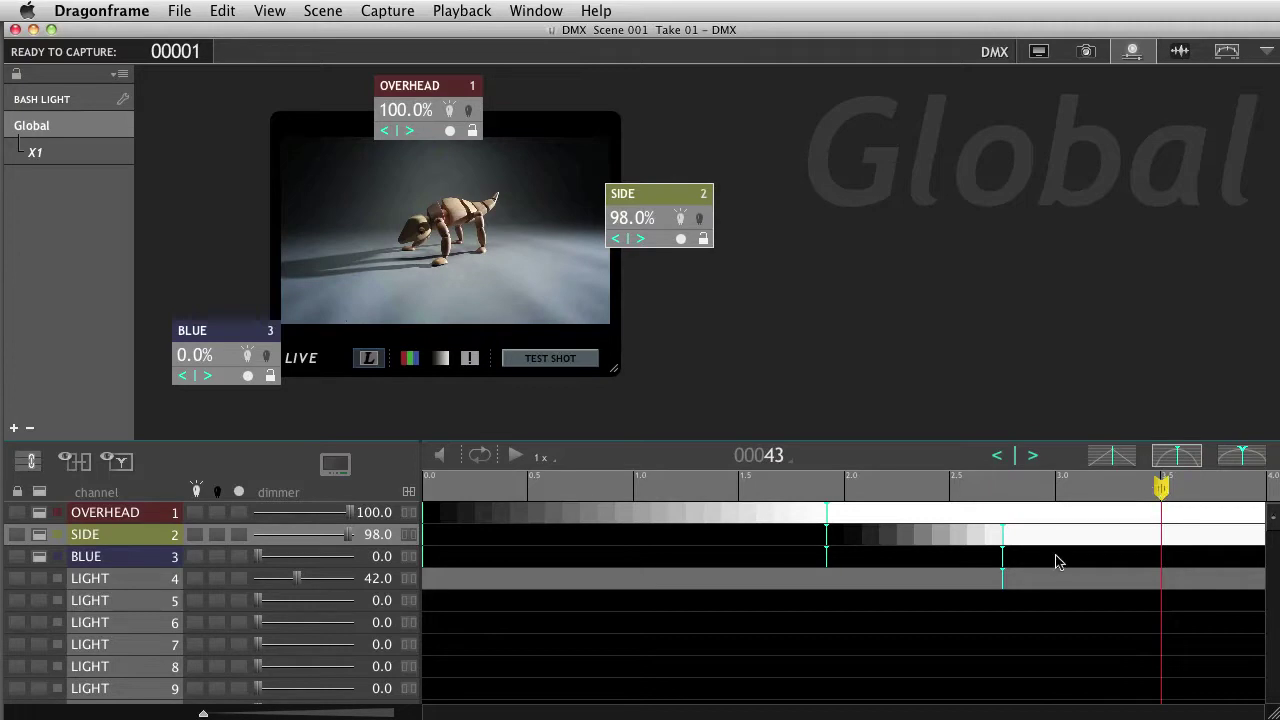
left_click_drag(1006, 597, 993, 552)
key("Delete")
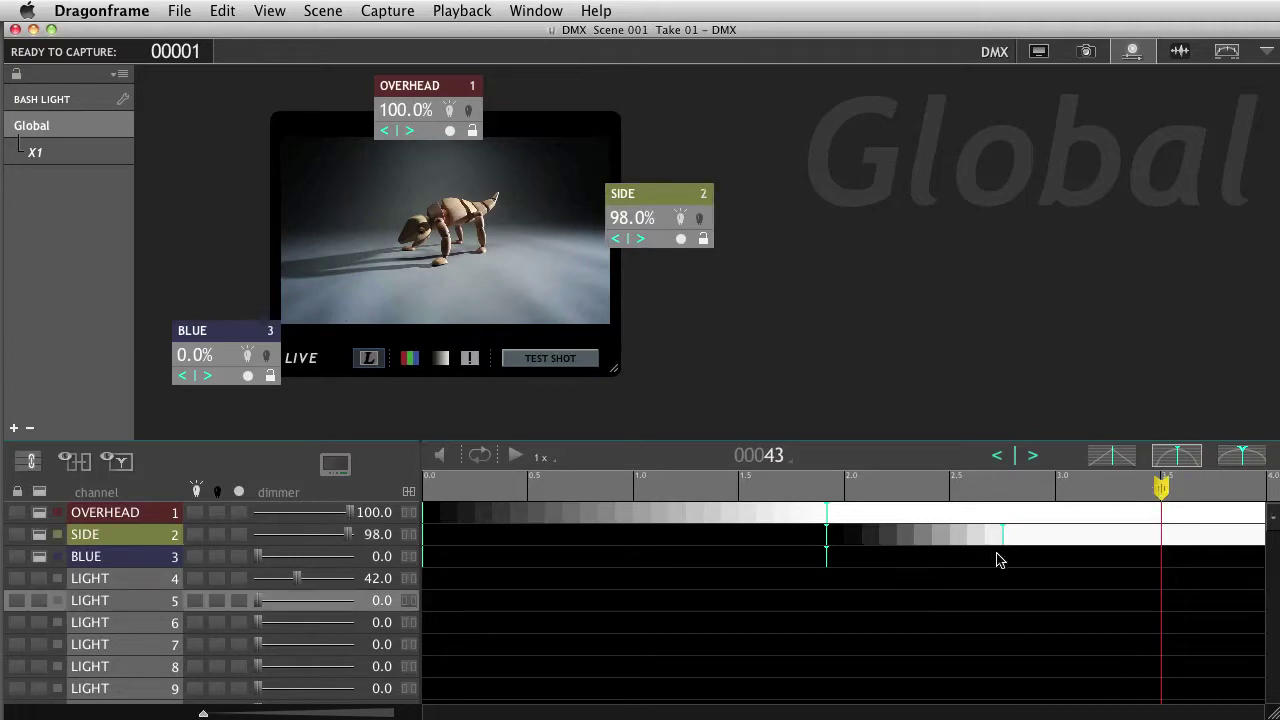
left_click_drag(1163, 488, 1178, 488)
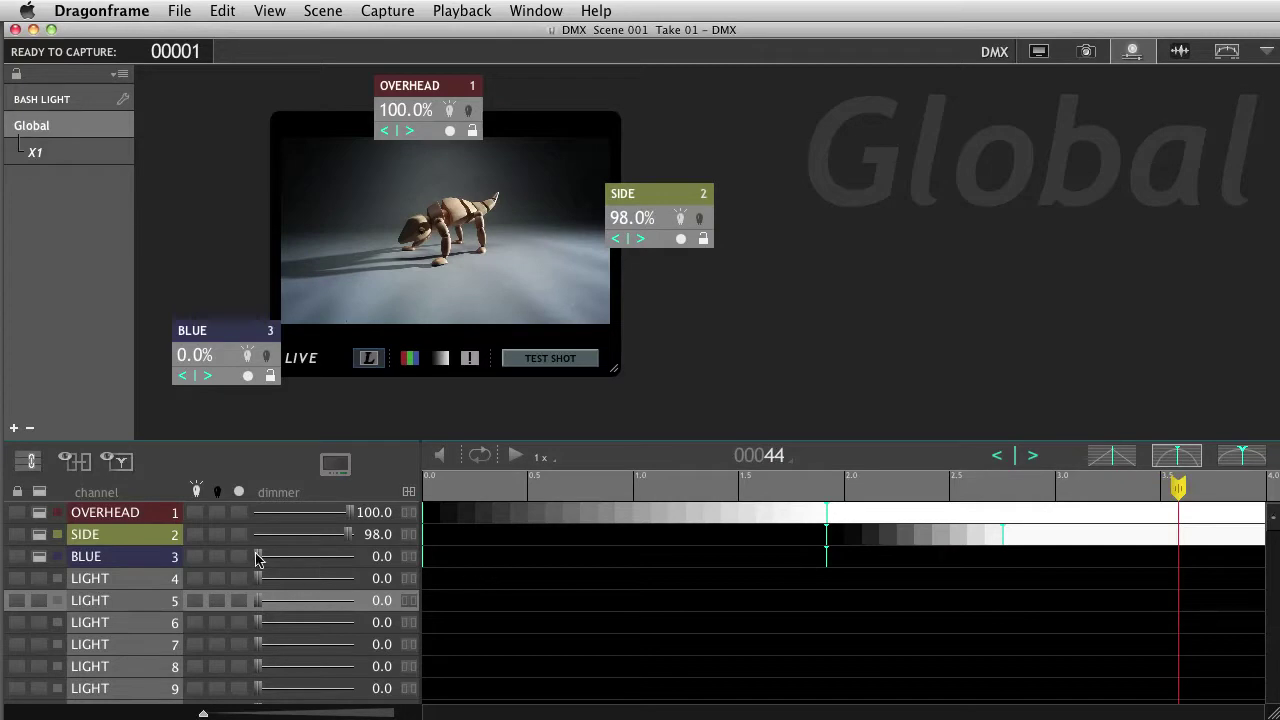
left_click_drag(258, 561, 373, 563)
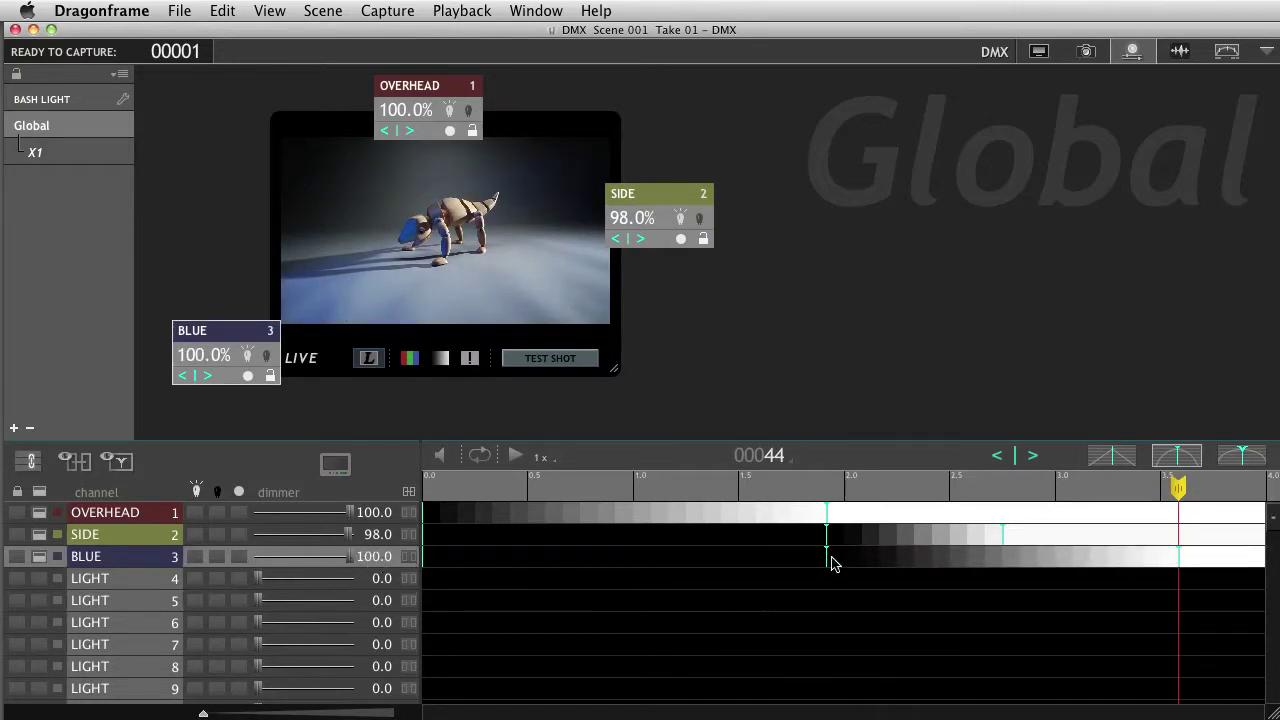
left_click_drag(829, 563, 955, 566)
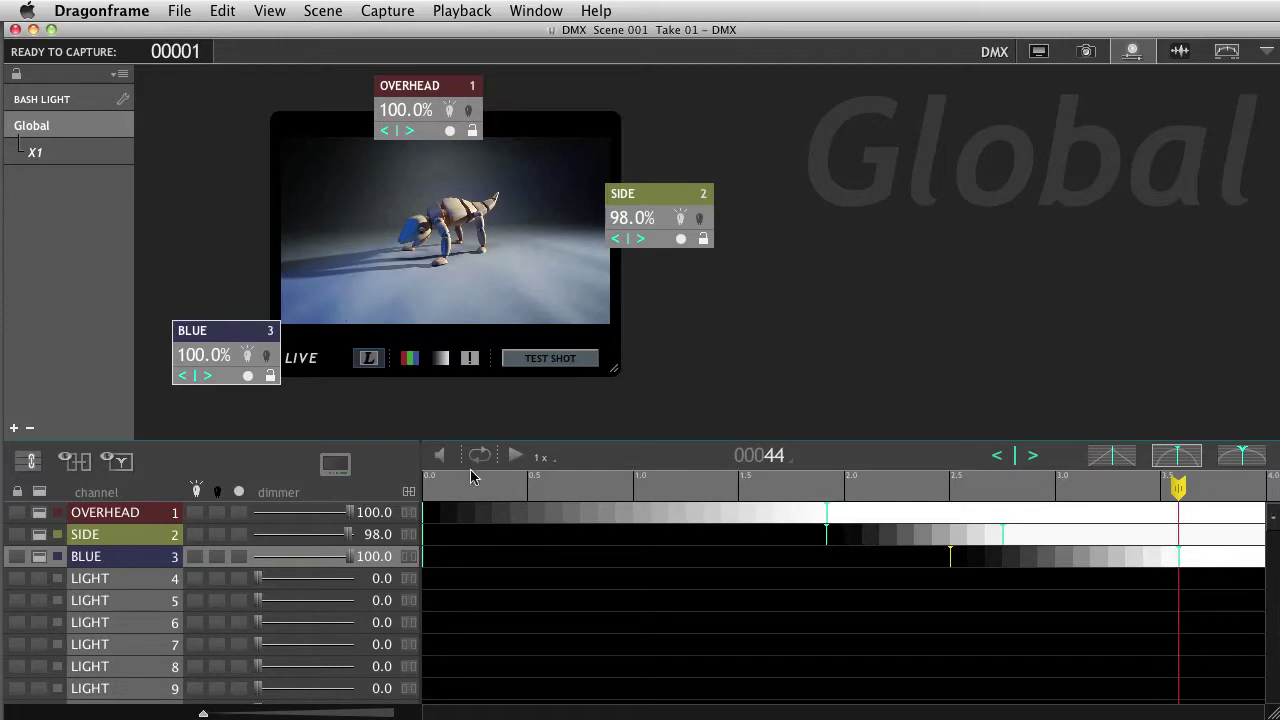
Step: Rewind to frame 1, play back all three light fades, then switch to the Animation workspace
left_click_drag(446, 487, 408, 490)
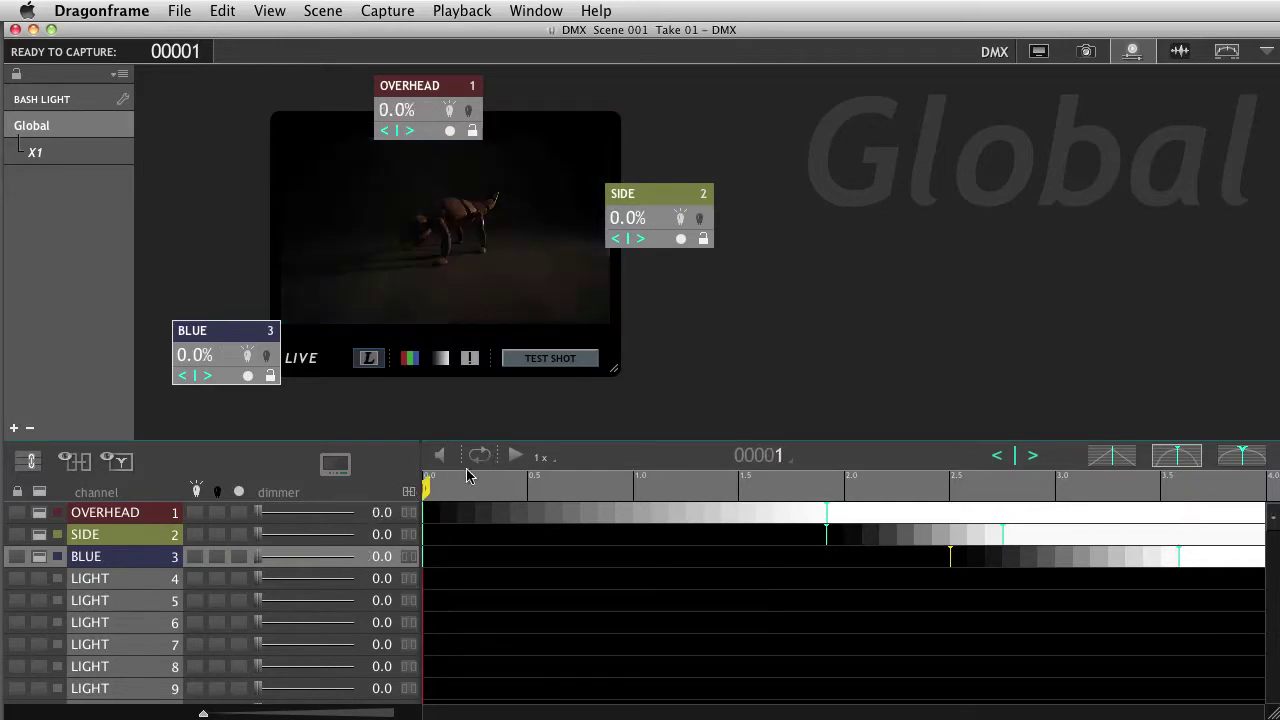
left_click(516, 457)
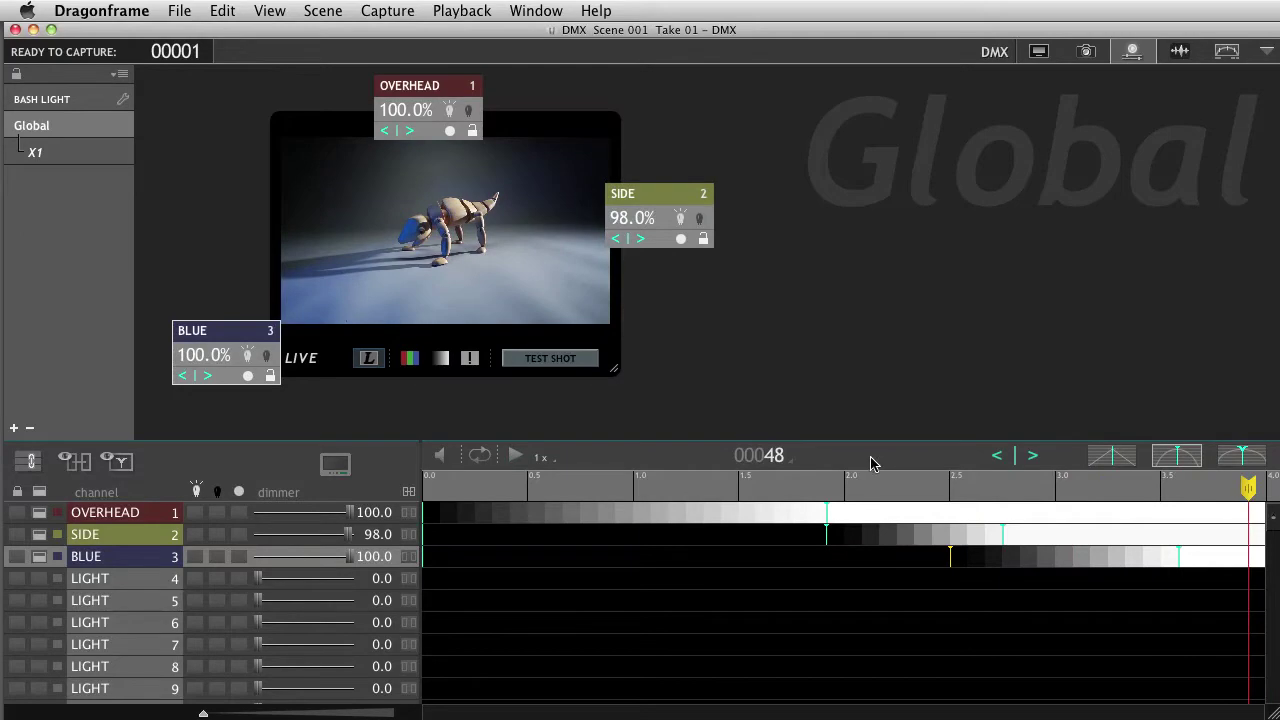
left_click(1039, 52)
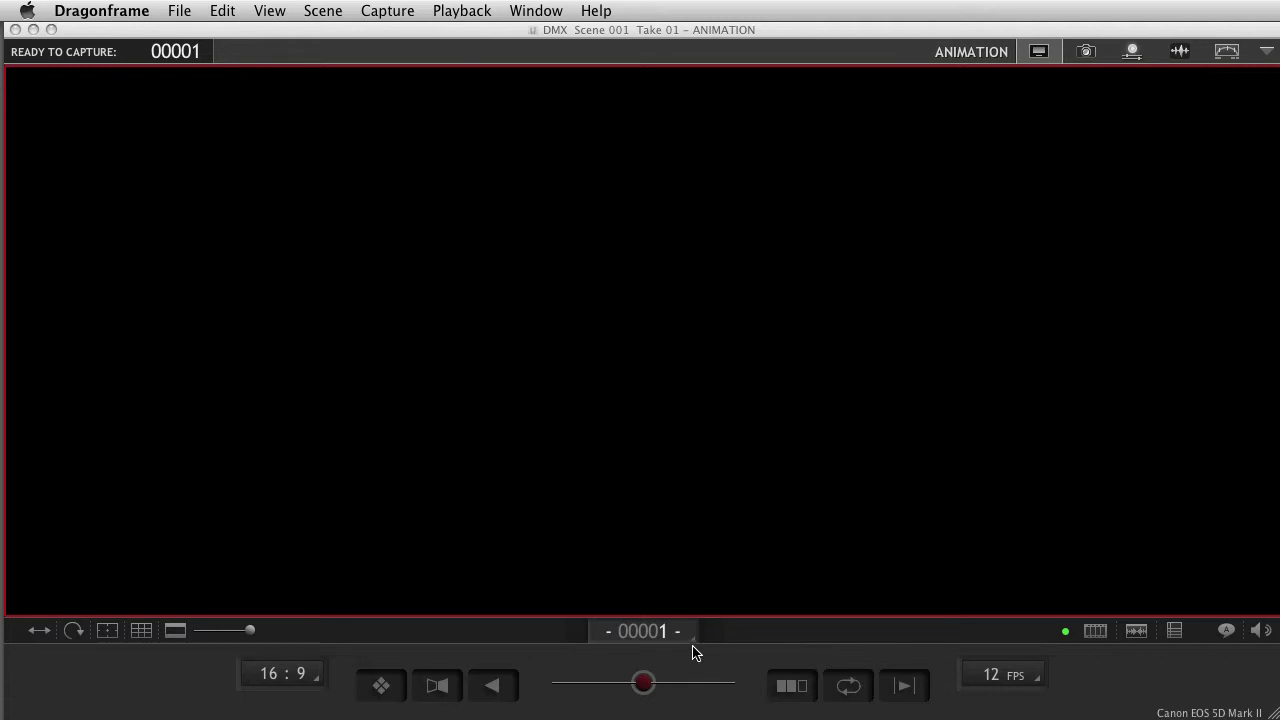
Step: Switch back to the DMX workspace with the OVERHEAD, SIDE and BLUE channels
left_click(1132, 52)
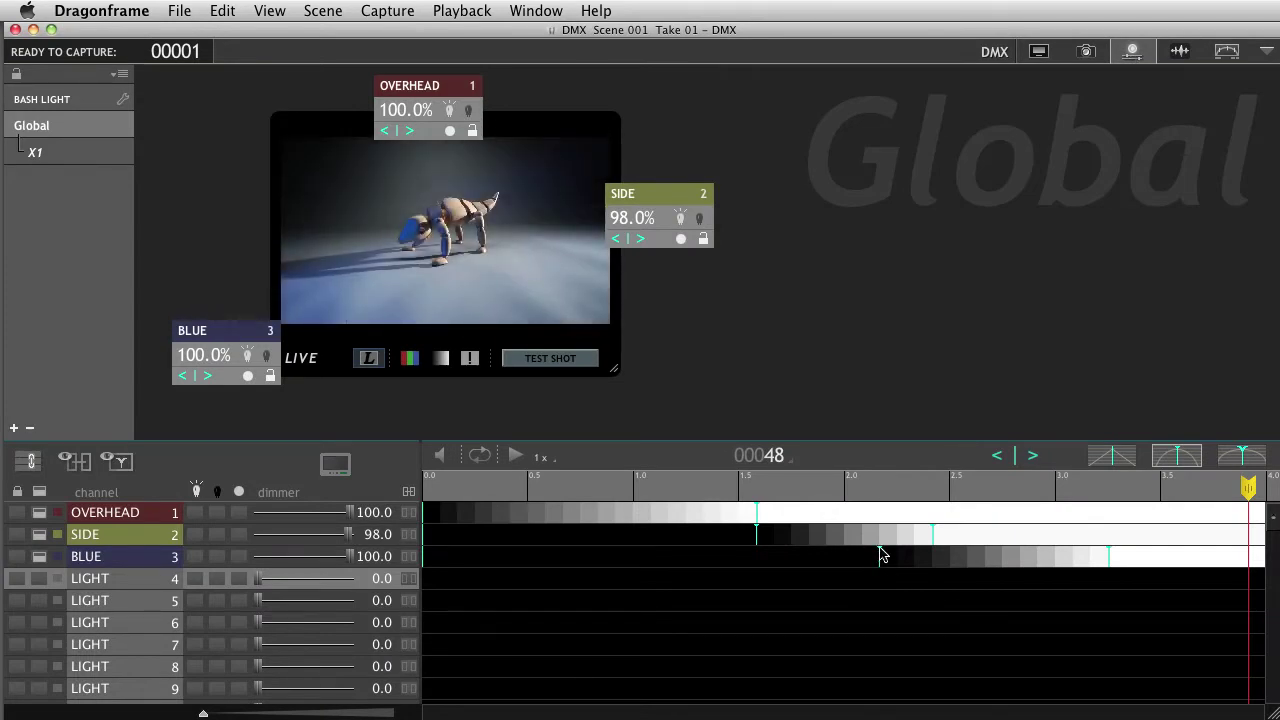
Step: Reposition BLUE's first fade-in keyframe so frame 26 reads SIDE 61.9% and BLUE 7.0%
mouse_move(855, 556)
left_mouse_down()
mouse_move(726, 556)
mouse_move(1031, 560)
mouse_move(889, 557)
mouse_move(857, 571)
mouse_move(863, 560)
left_mouse_up()
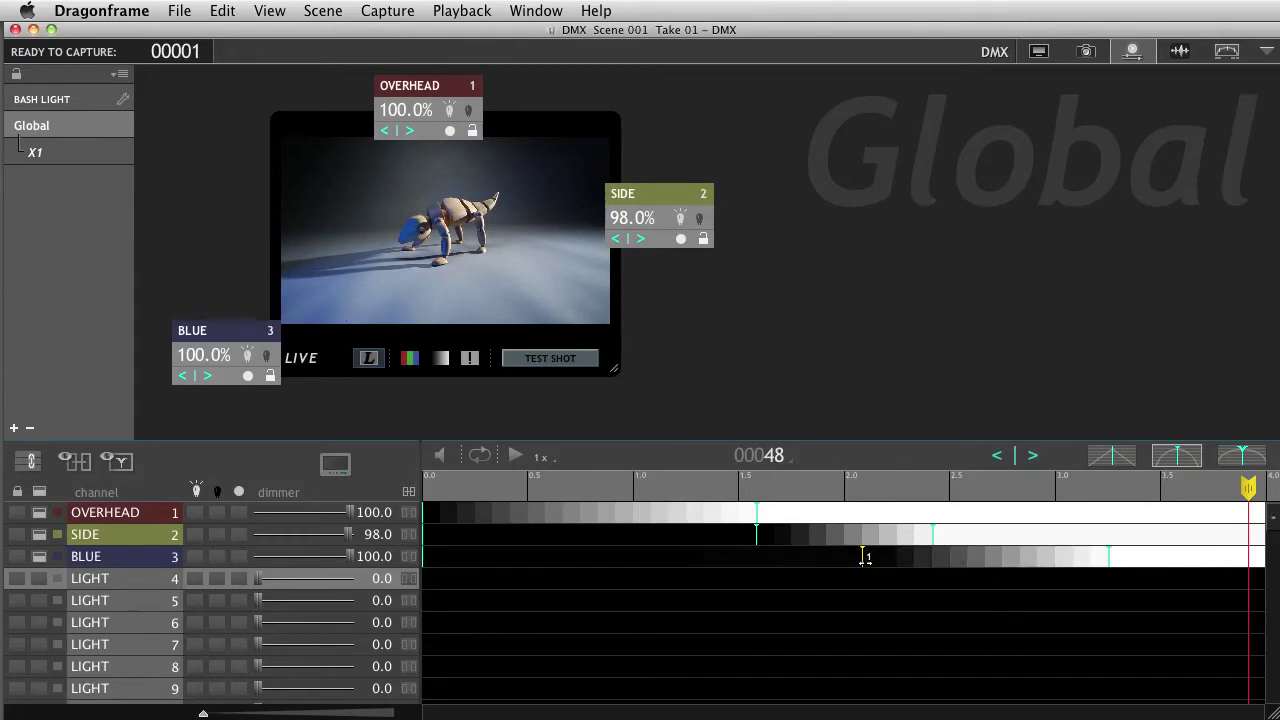
mouse_move(866, 556)
left_mouse_down()
mouse_move(700, 556)
mouse_move(878, 556)
left_mouse_up()
Step: At frame 26, select the SIDE and BLUE keyframes and adjust them to 64.8% and 10.5%
left_click(860, 476)
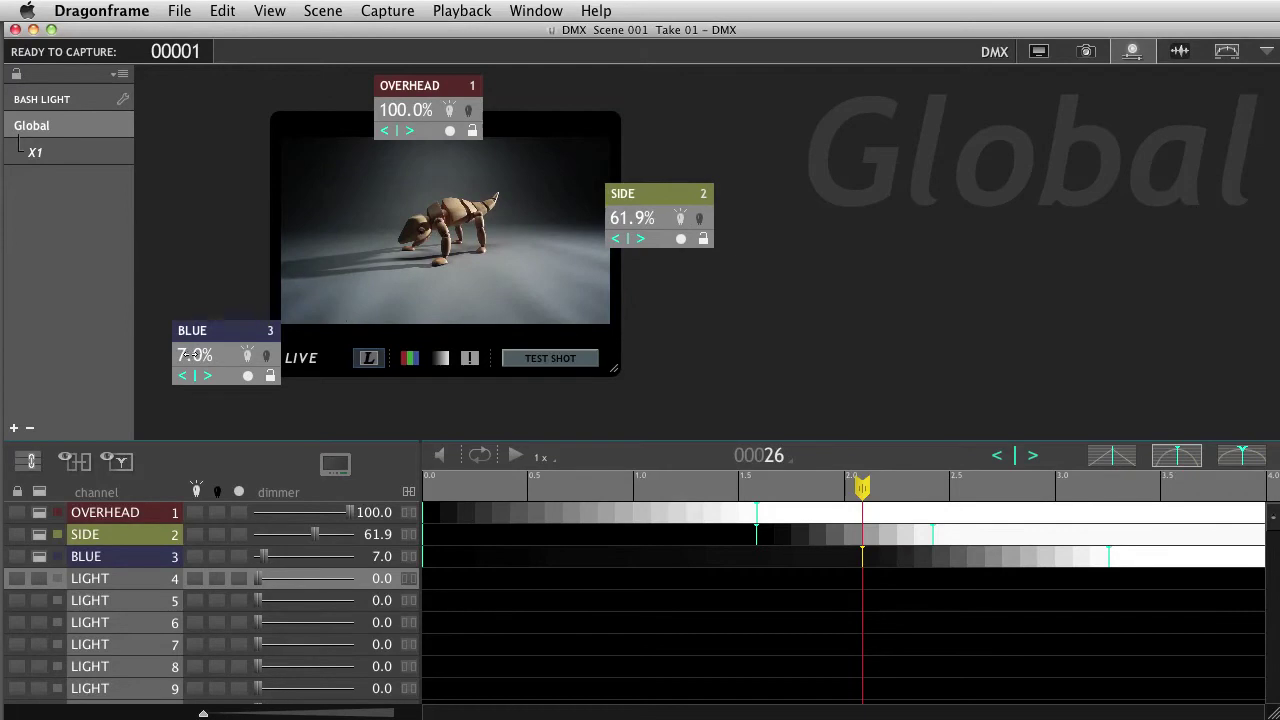
mouse_move(190, 355)
left_mouse_down()
mouse_move(243, 355)
mouse_move(156, 357)
mouse_move(240, 355)
mouse_move(199, 355)
left_mouse_up()
left_click_drag(1141, 604, 665, 515)
mouse_move(753, 537)
left_mouse_down()
mouse_move(727, 539)
mouse_move(760, 529)
left_mouse_up()
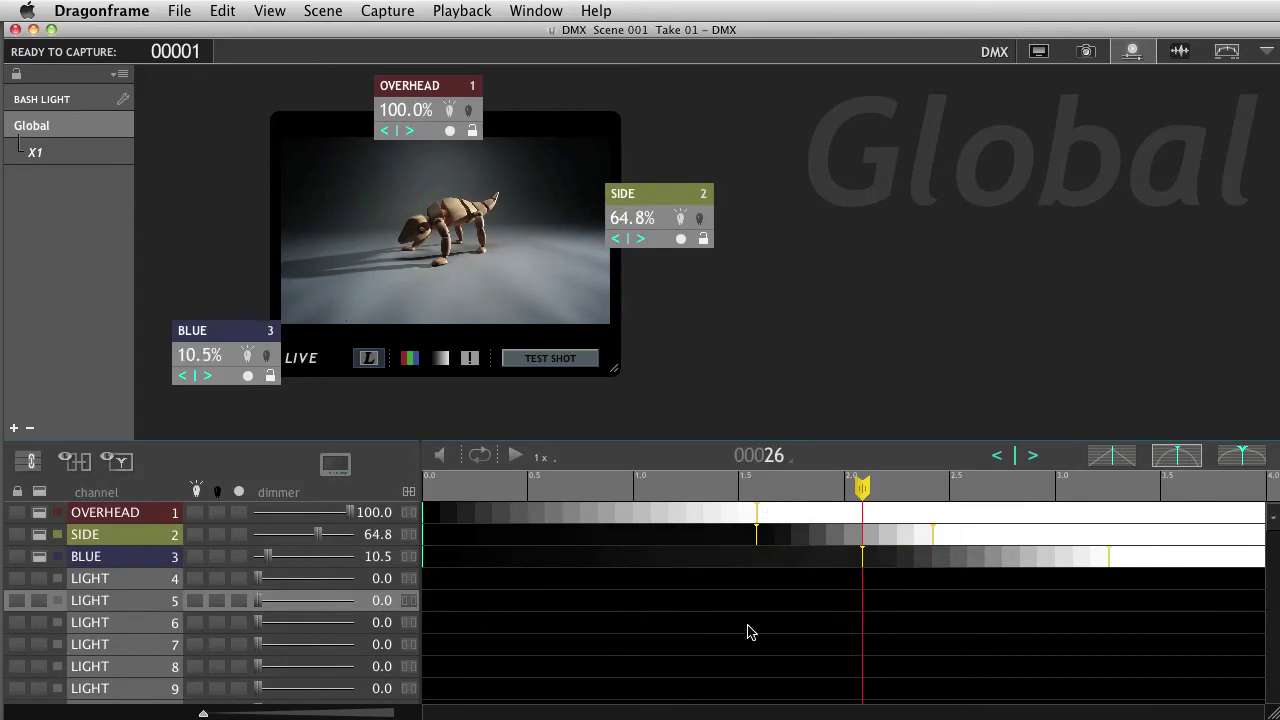